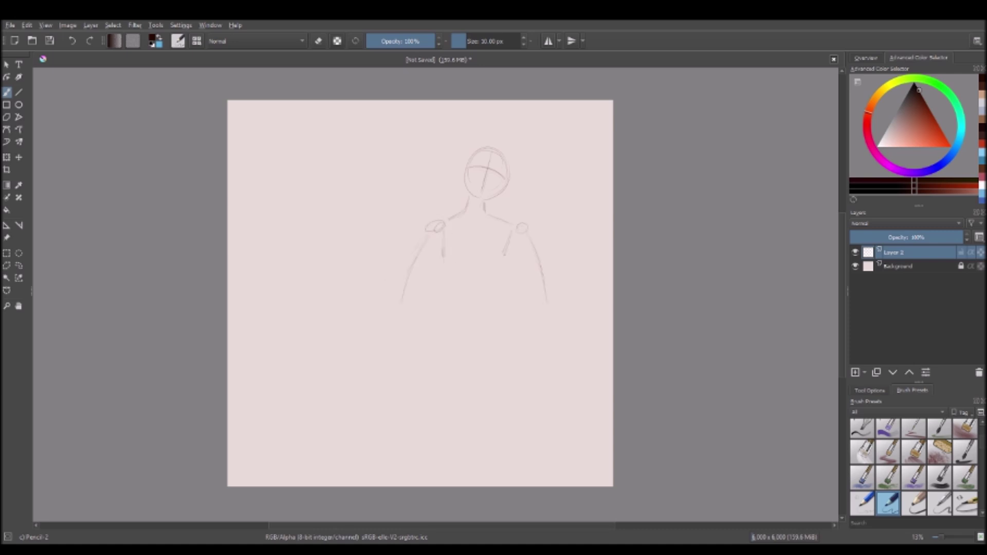
Step: Sketch the torso's sides, the underside of the chest, the waist and an angular pelvis
{"action": "left_click_drag", "start_coordinate": [436, 240], "coordinate": [444, 267]}
{"action": "mouse_move", "coordinate": [497, 275]}
{"action": "left_mouse_down"}
{"action": "mouse_move", "coordinate": [507, 322]}
{"action": "mouse_move", "coordinate": [455, 342]}
{"action": "left_mouse_up"}
{"action": "left_click_drag", "start_coordinate": [439, 231], "coordinate": [451, 294]}
{"action": "left_click_drag", "start_coordinate": [509, 329], "coordinate": [438, 321]}
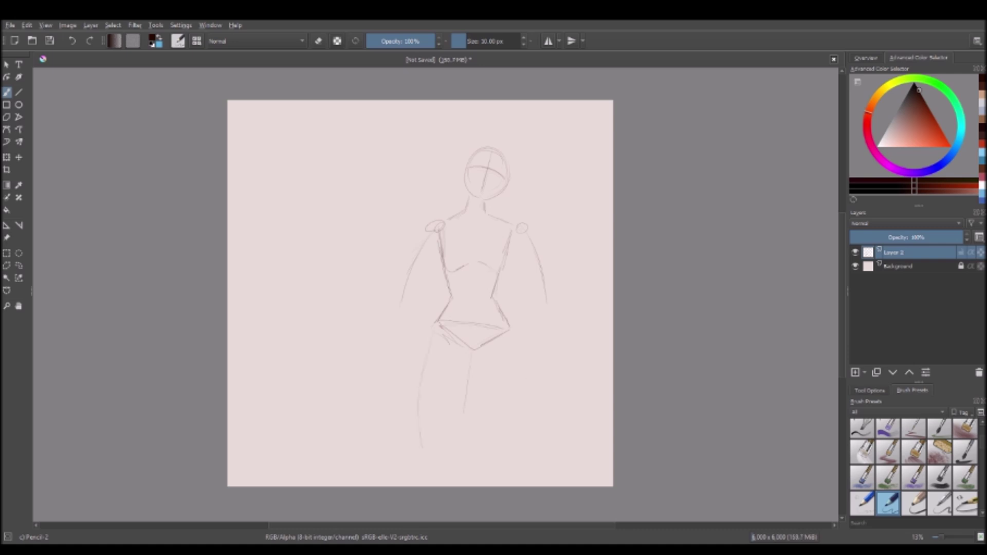
Step: Reinforce the pelvis and rough in both legs with curved thighs and a lower leg
{"action": "left_click_drag", "start_coordinate": [508, 327], "coordinate": [427, 345]}
{"action": "left_click_drag", "start_coordinate": [501, 329], "coordinate": [473, 336]}
{"action": "left_click_drag", "start_coordinate": [432, 376], "coordinate": [406, 467]}
{"action": "left_click_drag", "start_coordinate": [507, 370], "coordinate": [503, 449]}
{"action": "left_click_drag", "start_coordinate": [476, 351], "coordinate": [429, 431]}
{"action": "left_click_drag", "start_coordinate": [470, 323], "coordinate": [414, 437]}
{"action": "left_click_drag", "start_coordinate": [434, 424], "coordinate": [413, 486]}
{"action": "key", "text": "ctrl+z"}
Step: Rough in both hanging arms from the shoulders, with oval hands at their ends
{"action": "left_click_drag", "start_coordinate": [428, 232], "coordinate": [425, 266]}
{"action": "left_click_drag", "start_coordinate": [421, 249], "coordinate": [412, 278]}
{"action": "left_click_drag", "start_coordinate": [407, 327], "coordinate": [406, 345]}
{"action": "left_click_drag", "start_coordinate": [419, 243], "coordinate": [443, 221]}
{"action": "left_click_drag", "start_coordinate": [517, 245], "coordinate": [540, 318]}
{"action": "left_click_drag", "start_coordinate": [542, 317], "coordinate": [541, 321]}
{"action": "left_click_drag", "start_coordinate": [410, 265], "coordinate": [372, 331]}
{"action": "mouse_move", "coordinate": [433, 235]}
{"action": "left_mouse_down"}
{"action": "mouse_move", "coordinate": [378, 329]}
{"action": "mouse_move", "coordinate": [371, 310]}
{"action": "left_mouse_up"}
{"action": "left_click_drag", "start_coordinate": [521, 236], "coordinate": [544, 324]}
Step: Build an angular chest block beneath the shoulder line and strengthen the waist and the viewer-right arm
{"action": "left_click_drag", "start_coordinate": [461, 252], "coordinate": [506, 243]}
{"action": "mouse_move", "coordinate": [437, 229]}
{"action": "left_mouse_down"}
{"action": "mouse_move", "coordinate": [508, 216]}
{"action": "mouse_move", "coordinate": [514, 251]}
{"action": "left_mouse_up"}
{"action": "left_click_drag", "start_coordinate": [514, 251], "coordinate": [496, 268]}
{"action": "mouse_move", "coordinate": [435, 238]}
{"action": "left_mouse_down"}
{"action": "mouse_move", "coordinate": [458, 274]}
{"action": "mouse_move", "coordinate": [435, 337]}
{"action": "mouse_move", "coordinate": [507, 323]}
{"action": "left_mouse_up"}
{"action": "left_click_drag", "start_coordinate": [502, 263], "coordinate": [508, 326]}
{"action": "left_click_drag", "start_coordinate": [510, 254], "coordinate": [544, 325]}
{"action": "left_click_drag", "start_coordinate": [527, 284], "coordinate": [557, 356]}
Step: Move the whole figure up and left on the canvas and sketch the viewer-left lower leg and foot
{"action": "key", "text": "ctrl+t"}
{"action": "left_click_drag", "start_coordinate": [548, 121], "coordinate": [516, 141]}
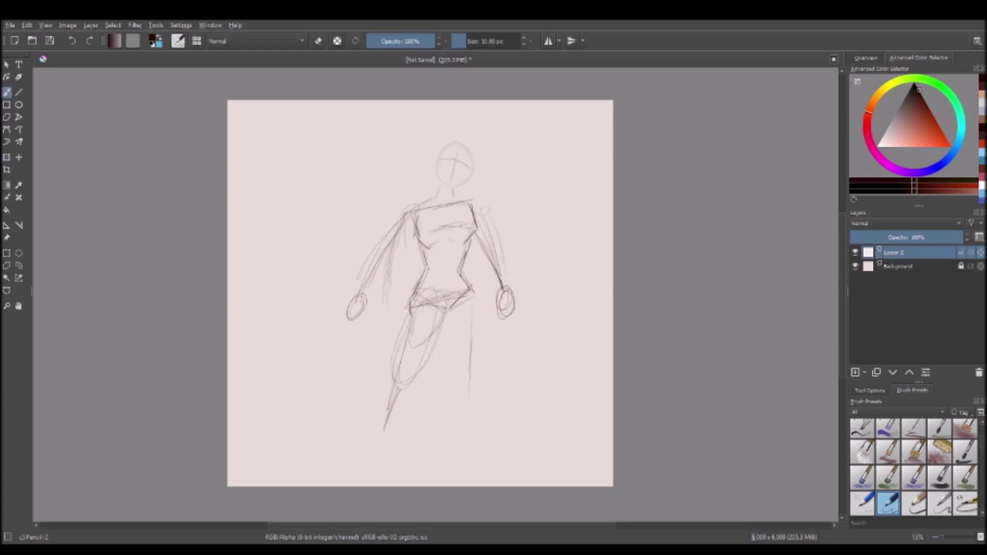
{"action": "left_click_drag", "start_coordinate": [414, 332], "coordinate": [382, 443]}
{"action": "mouse_move", "coordinate": [374, 451]}
{"action": "left_mouse_down"}
{"action": "mouse_move", "coordinate": [349, 474]}
{"action": "mouse_move", "coordinate": [389, 465]}
{"action": "mouse_move", "coordinate": [348, 475]}
{"action": "left_mouse_up"}
{"action": "left_click_drag", "start_coordinate": [383, 433], "coordinate": [378, 474]}
{"action": "left_click_drag", "start_coordinate": [425, 314], "coordinate": [383, 441]}
Step: Sketch the viewer-right leg with its thigh, calf and foot, and rough in toe marks on the other foot
{"action": "left_click_drag", "start_coordinate": [469, 314], "coordinate": [478, 429]}
{"action": "left_click_drag", "start_coordinate": [321, 470], "coordinate": [347, 474]}
{"action": "mouse_move", "coordinate": [470, 313]}
{"action": "left_mouse_down"}
{"action": "mouse_move", "coordinate": [477, 451]}
{"action": "mouse_move", "coordinate": [509, 457]}
{"action": "left_mouse_up"}
{"action": "left_click_drag", "start_coordinate": [473, 292], "coordinate": [479, 374]}
{"action": "left_click_drag", "start_coordinate": [457, 329], "coordinate": [468, 417]}
{"action": "left_click_drag", "start_coordinate": [480, 373], "coordinate": [472, 442]}
{"action": "left_click_drag", "start_coordinate": [462, 324], "coordinate": [454, 357]}
Step: Define the viewer-left leg's thigh, knee and calf contours with darker strokes
{"action": "mouse_move", "coordinate": [446, 314]}
{"action": "left_mouse_down"}
{"action": "mouse_move", "coordinate": [407, 375]}
{"action": "mouse_move", "coordinate": [383, 451]}
{"action": "left_mouse_up"}
{"action": "left_click_drag", "start_coordinate": [438, 329], "coordinate": [411, 378]}
{"action": "left_click_drag", "start_coordinate": [405, 321], "coordinate": [393, 375]}
{"action": "left_click_drag", "start_coordinate": [409, 308], "coordinate": [395, 368]}
{"action": "mouse_move", "coordinate": [396, 370]}
{"action": "left_mouse_down"}
{"action": "mouse_move", "coordinate": [409, 368]}
{"action": "mouse_move", "coordinate": [378, 434]}
{"action": "left_mouse_up"}
{"action": "left_click_drag", "start_coordinate": [383, 420], "coordinate": [375, 452]}
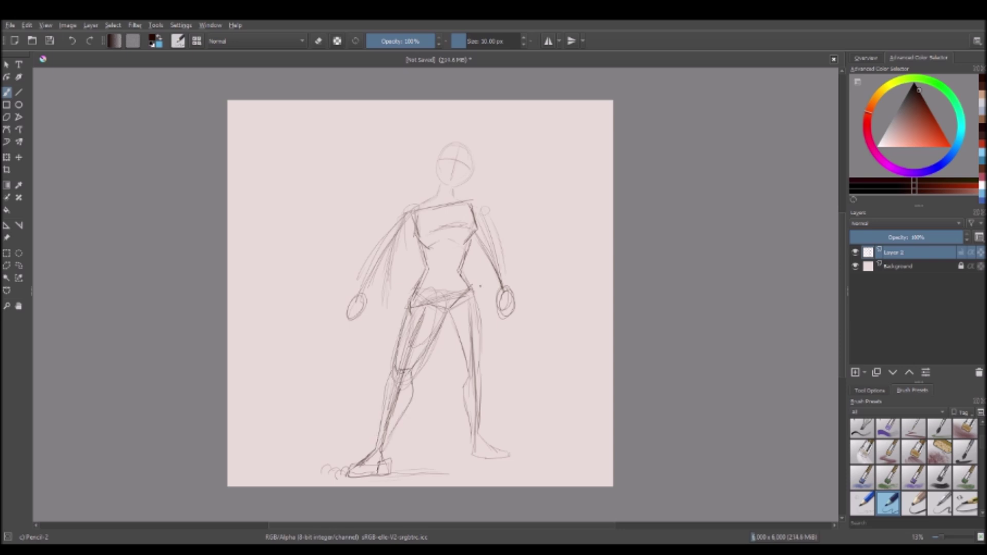
Step: Draw the viewer-left shoulder and lowered arm with an elbow joint, forearm and clenched fist
{"action": "mouse_move", "coordinate": [436, 196]}
{"action": "left_mouse_down"}
{"action": "mouse_move", "coordinate": [417, 213]}
{"action": "mouse_move", "coordinate": [436, 196]}
{"action": "left_mouse_up"}
{"action": "left_click_drag", "start_coordinate": [424, 210], "coordinate": [411, 230]}
{"action": "left_click_drag", "start_coordinate": [407, 229], "coordinate": [385, 265]}
{"action": "mouse_move", "coordinate": [400, 224]}
{"action": "left_mouse_down"}
{"action": "mouse_move", "coordinate": [377, 262]}
{"action": "mouse_move", "coordinate": [370, 311]}
{"action": "left_mouse_up"}
{"action": "mouse_move", "coordinate": [372, 267]}
{"action": "left_mouse_down"}
{"action": "mouse_move", "coordinate": [360, 318]}
{"action": "mouse_move", "coordinate": [370, 317]}
{"action": "left_mouse_up"}
{"action": "left_click_drag", "start_coordinate": [359, 326], "coordinate": [360, 343]}
{"action": "left_click_drag", "start_coordinate": [378, 289], "coordinate": [374, 331]}
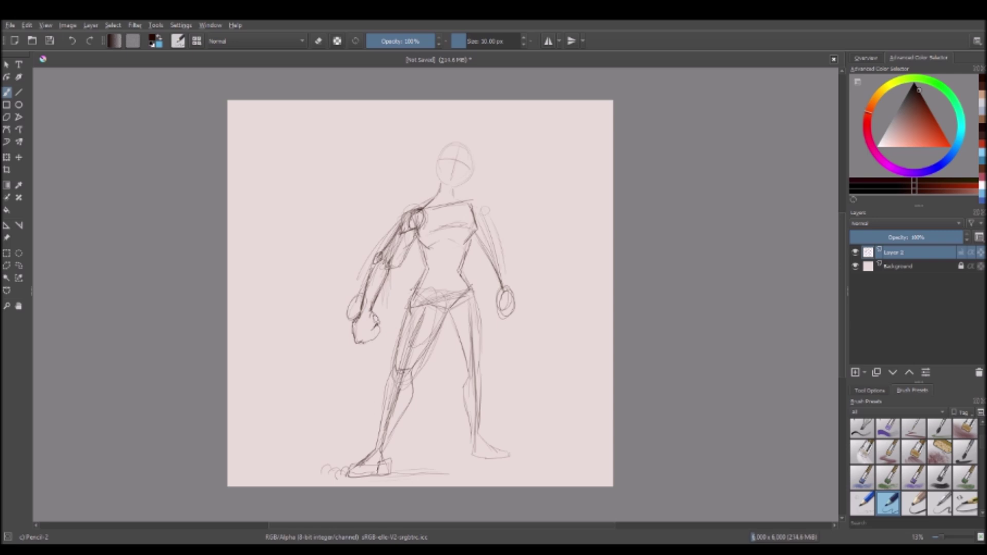
Step: Erase the viewer-left lowered arm and fist, and add contour lines across the chest and down the abdomen
{"action": "key", "text": "e"}
{"action": "left_click_drag", "start_coordinate": [380, 257], "coordinate": [360, 342]}
{"action": "key", "text": "e"}
{"action": "mouse_move", "coordinate": [414, 229]}
{"action": "left_mouse_down"}
{"action": "mouse_move", "coordinate": [368, 285]}
{"action": "mouse_move", "coordinate": [470, 242]}
{"action": "mouse_move", "coordinate": [461, 281]}
{"action": "left_mouse_up"}
{"action": "mouse_move", "coordinate": [438, 209]}
{"action": "left_mouse_down"}
{"action": "mouse_move", "coordinate": [452, 278]}
{"action": "mouse_move", "coordinate": [464, 208]}
{"action": "left_mouse_up"}
Step: Redraw the viewer-left arm hanging closer to the body with an oval hand, and add ground lines beside the foot
{"action": "left_click_drag", "start_coordinate": [406, 231], "coordinate": [390, 285]}
{"action": "left_click_drag", "start_coordinate": [384, 305], "coordinate": [381, 329]}
{"action": "left_click_drag", "start_coordinate": [388, 262], "coordinate": [375, 327]}
{"action": "left_click_drag", "start_coordinate": [404, 239], "coordinate": [392, 254]}
{"action": "left_click_drag", "start_coordinate": [483, 233], "coordinate": [493, 268]}
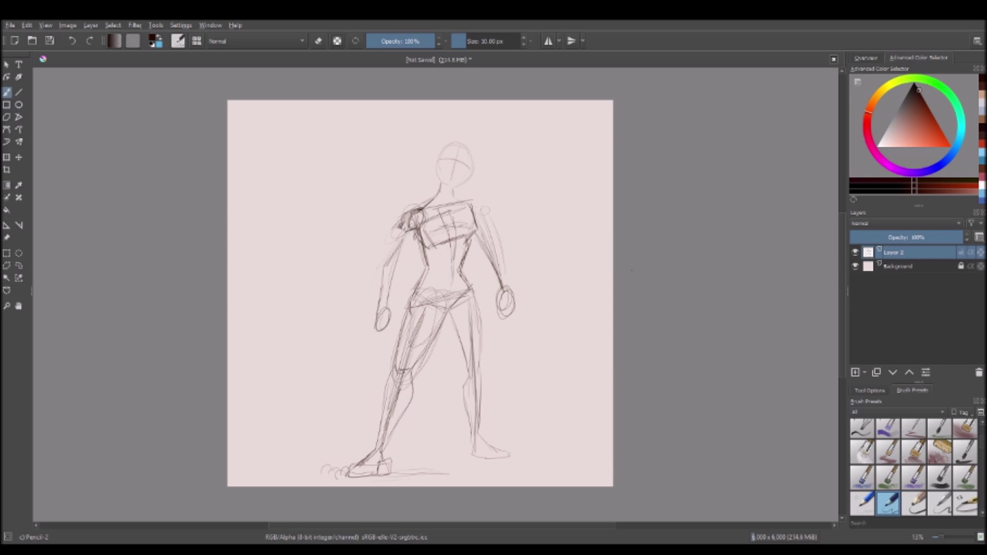
{"action": "left_click_drag", "start_coordinate": [387, 477], "coordinate": [462, 484]}
Step: Thicken the viewer-left lowered arm with an elbow joint, forearm contours and a curled hand, erasing stray lines
{"action": "left_click_drag", "start_coordinate": [384, 260], "coordinate": [374, 303]}
{"action": "left_click_drag", "start_coordinate": [381, 280], "coordinate": [377, 332]}
{"action": "mouse_move", "coordinate": [417, 213]}
{"action": "left_mouse_down"}
{"action": "mouse_move", "coordinate": [377, 262]}
{"action": "mouse_move", "coordinate": [371, 311]}
{"action": "left_mouse_up"}
{"action": "left_click_drag", "start_coordinate": [393, 253], "coordinate": [374, 308]}
{"action": "key", "text": "e"}
{"action": "mouse_move", "coordinate": [362, 246]}
{"action": "left_mouse_down"}
{"action": "mouse_move", "coordinate": [388, 278]}
{"action": "mouse_move", "coordinate": [373, 308]}
{"action": "left_mouse_up"}
{"action": "key", "text": "e"}
{"action": "left_click_drag", "start_coordinate": [414, 235], "coordinate": [388, 269]}
Step: Darken the shoulder line, the viewer-right side of the chest and its lower edge
{"action": "left_click_drag", "start_coordinate": [428, 205], "coordinate": [400, 229]}
{"action": "left_click_drag", "start_coordinate": [472, 203], "coordinate": [465, 226]}
{"action": "left_click_drag", "start_coordinate": [463, 234], "coordinate": [444, 242]}
{"action": "mouse_move", "coordinate": [442, 182]}
{"action": "left_mouse_down"}
{"action": "mouse_move", "coordinate": [431, 203]}
{"action": "mouse_move", "coordinate": [463, 205]}
{"action": "mouse_move", "coordinate": [474, 266]}
{"action": "mouse_move", "coordinate": [518, 291]}
{"action": "left_mouse_up"}
{"action": "key", "text": "ctrl+z"}
{"action": "key", "text": "ctrl+z"}
{"action": "key", "text": "ctrl+z"}
{"action": "key", "text": "ctrl+z"}
Step: Sketch the neck, ears, side hair strands and basic nose and mouth marks on the head
{"action": "left_click_drag", "start_coordinate": [441, 176], "coordinate": [438, 199]}
{"action": "left_click_drag", "start_coordinate": [438, 154], "coordinate": [435, 192]}
{"action": "left_click_drag", "start_coordinate": [472, 191], "coordinate": [469, 162]}
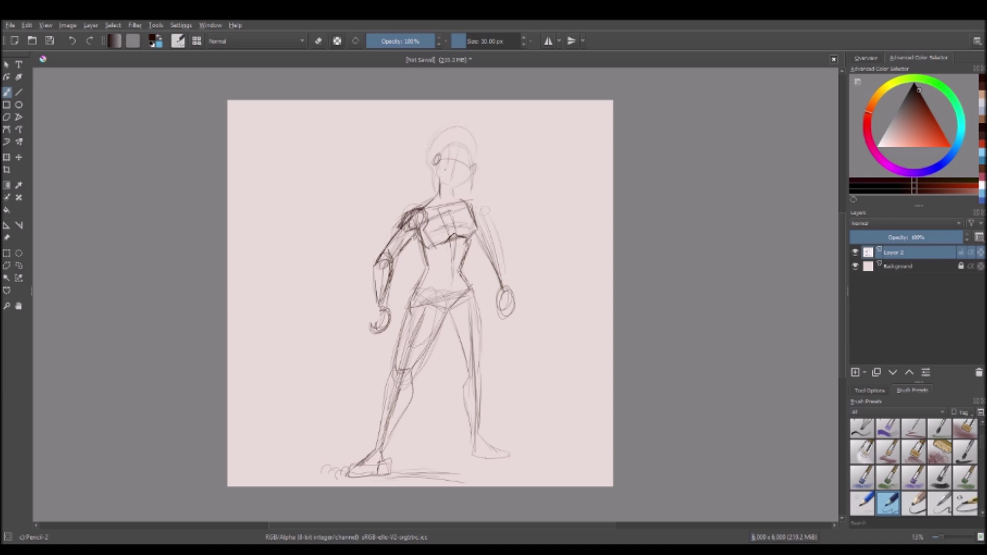
{"action": "left_click_drag", "start_coordinate": [458, 149], "coordinate": [454, 169]}
{"action": "key", "text": "ctrl+z"}
{"action": "key", "text": "ctrl+z"}
{"action": "key", "text": "ctrl+z"}
{"action": "key", "text": "ctrl+z"}
{"action": "key", "text": "ctrl+z"}
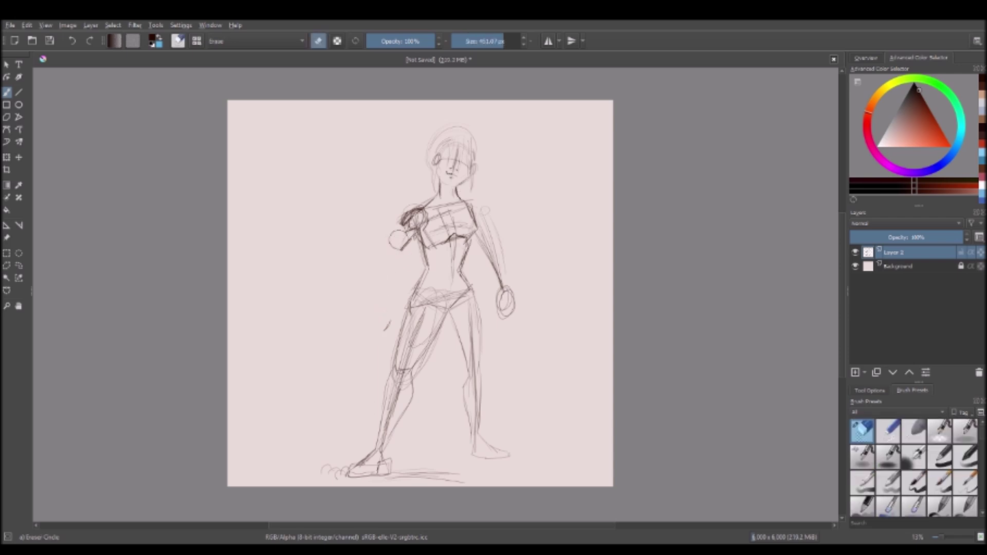
Step: Replace the lowered arms with bent arms whose forearms rise beside the head, starting the viewer-left hand
{"action": "mouse_move", "coordinate": [449, 207]}
{"action": "left_mouse_down"}
{"action": "mouse_move", "coordinate": [428, 214]}
{"action": "mouse_move", "coordinate": [478, 197]}
{"action": "left_mouse_up"}
{"action": "key", "text": "ctrl+z"}
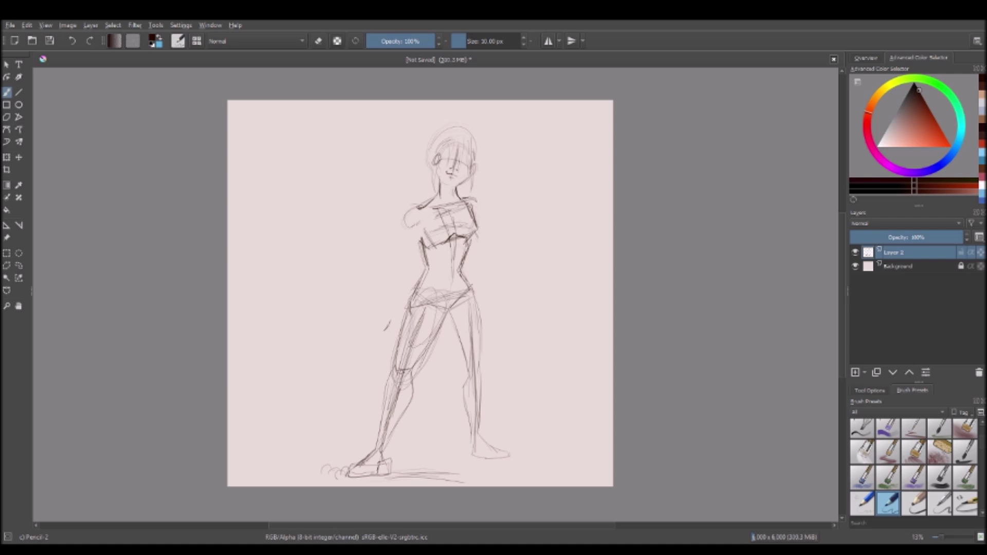
{"action": "left_click_drag", "start_coordinate": [383, 226], "coordinate": [378, 288]}
{"action": "key", "text": "ctrl+z"}
{"action": "left_click_drag", "start_coordinate": [367, 196], "coordinate": [378, 261]}
{"action": "left_click_drag", "start_coordinate": [481, 226], "coordinate": [499, 256]}
{"action": "mouse_move", "coordinate": [515, 193]}
{"action": "left_mouse_down"}
{"action": "mouse_move", "coordinate": [500, 247]}
{"action": "mouse_move", "coordinate": [509, 211]}
{"action": "left_mouse_up"}
{"action": "left_click_drag", "start_coordinate": [376, 168], "coordinate": [374, 171]}
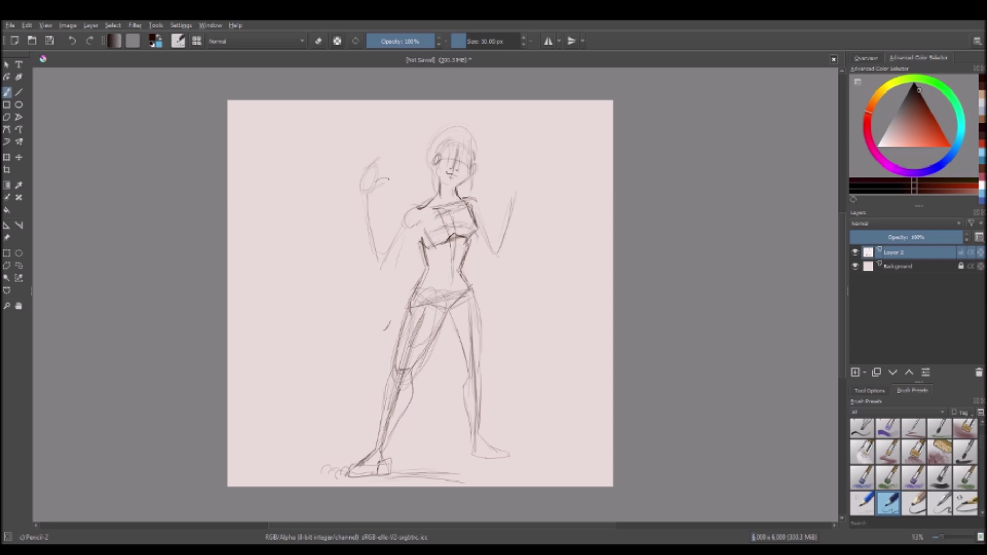
Step: Block in both raised hands with palms and fingers, erasing and reworking the viewer-left hand
{"action": "mouse_move", "coordinate": [368, 193]}
{"action": "left_mouse_down"}
{"action": "mouse_move", "coordinate": [388, 153]}
{"action": "mouse_move", "coordinate": [361, 190]}
{"action": "left_mouse_up"}
{"action": "key", "text": "e"}
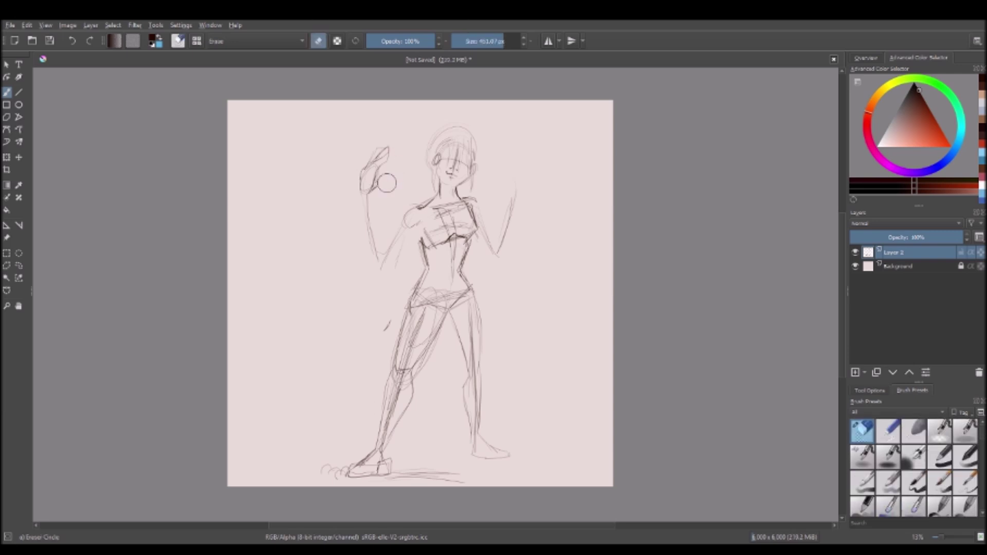
{"action": "key", "text": "e"}
{"action": "left_click_drag", "start_coordinate": [504, 198], "coordinate": [518, 187]}
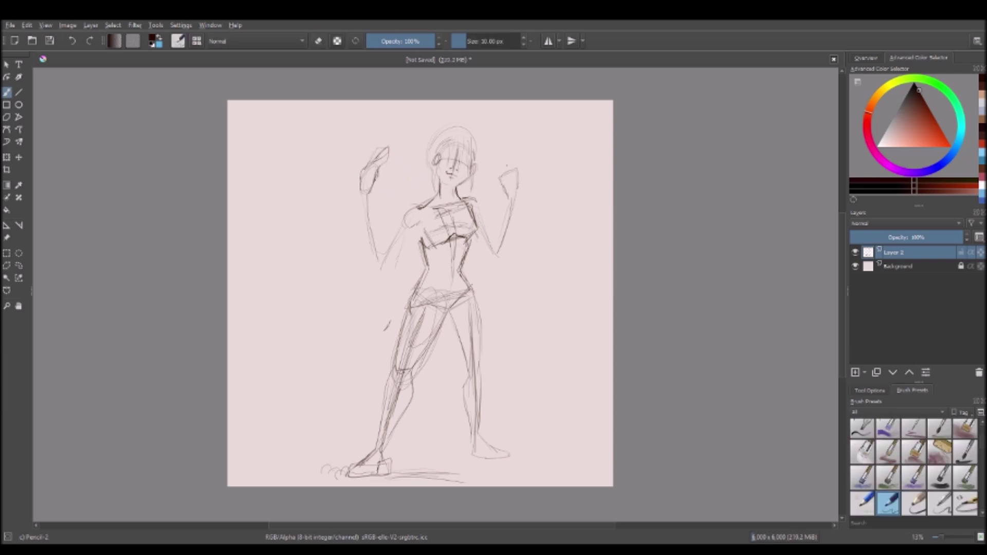
{"action": "key", "text": "e"}
{"action": "mouse_move", "coordinate": [375, 154]}
{"action": "left_mouse_down"}
{"action": "mouse_move", "coordinate": [369, 188]}
{"action": "mouse_move", "coordinate": [379, 181]}
{"action": "left_mouse_up"}
{"action": "key", "text": "e"}
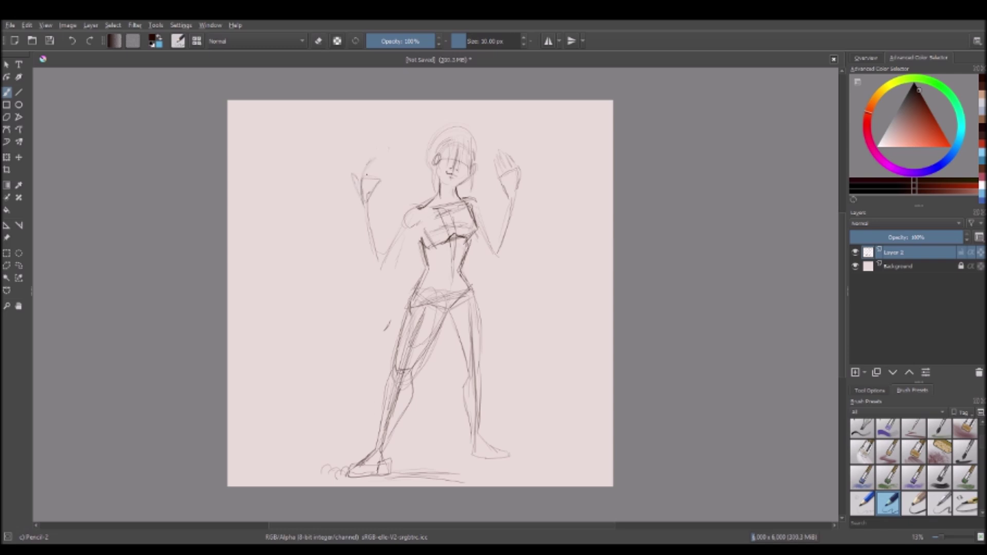
Step: Strengthen the upper arm, elbow and forearm contours of both raised arms
{"action": "left_click_drag", "start_coordinate": [367, 210], "coordinate": [373, 239]}
{"action": "left_click_drag", "start_coordinate": [479, 217], "coordinate": [505, 263]}
{"action": "left_click_drag", "start_coordinate": [419, 228], "coordinate": [383, 265]}
{"action": "left_click_drag", "start_coordinate": [368, 204], "coordinate": [382, 255]}
{"action": "left_click_drag", "start_coordinate": [483, 207], "coordinate": [510, 250]}
{"action": "left_click_drag", "start_coordinate": [523, 179], "coordinate": [510, 227]}
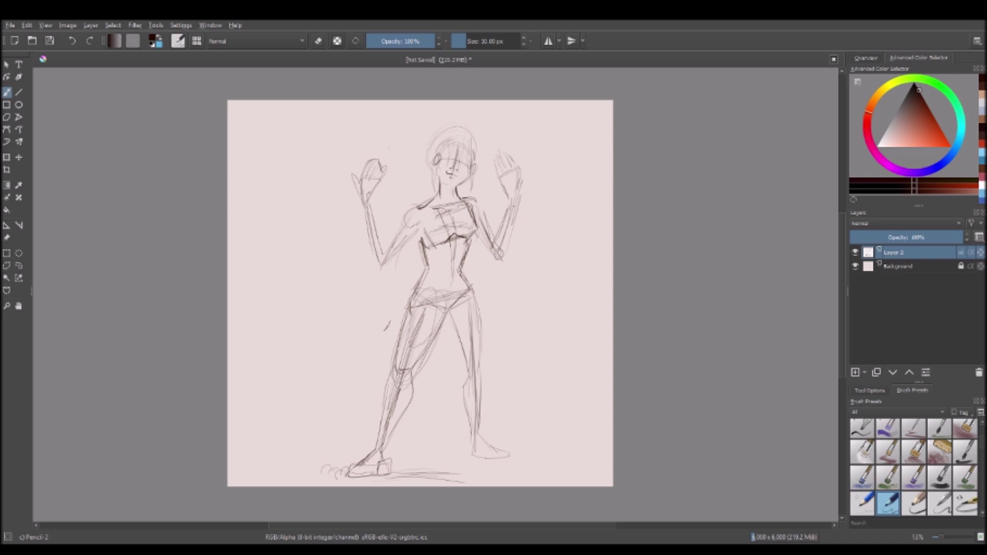
Step: Select the viewer-left raised arm with a polygonal outline and transform it to be slightly shorter
{"action": "left_click_drag", "start_coordinate": [328, 149], "coordinate": [366, 300]}
{"action": "key", "text": "ctrl+t"}
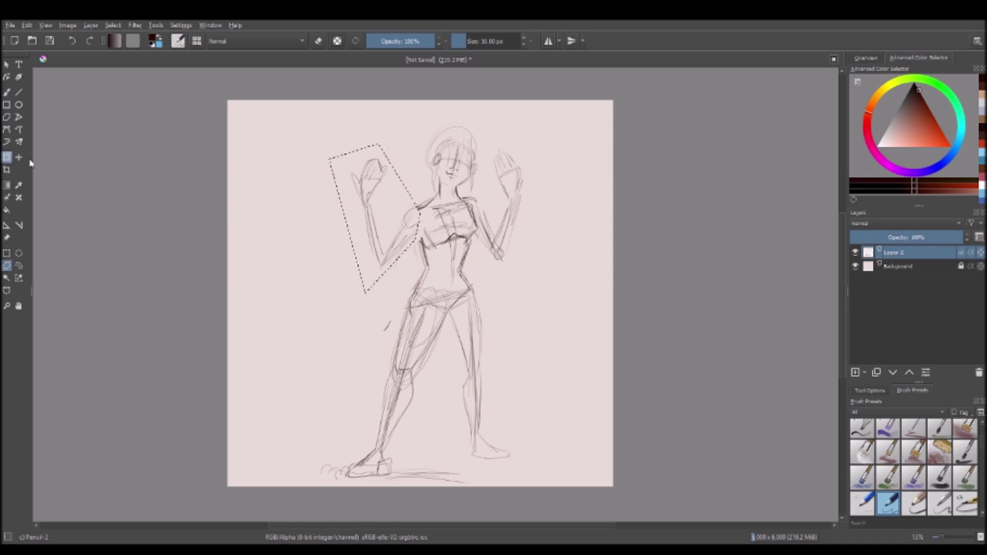
{"action": "left_click_drag", "start_coordinate": [374, 226], "coordinate": [374, 219]}
{"action": "key", "text": "Return"}
Step: Select the viewer-right hand with a polygonal outline, shift it slightly down and left, and clear the selection
{"action": "left_click", "coordinate": [6, 265]}
{"action": "left_click", "coordinate": [494, 144]}
{"action": "left_click", "coordinate": [525, 140]}
{"action": "left_click", "coordinate": [538, 190]}
{"action": "left_click", "coordinate": [516, 210]}
{"action": "double_click", "coordinate": [491, 200]}
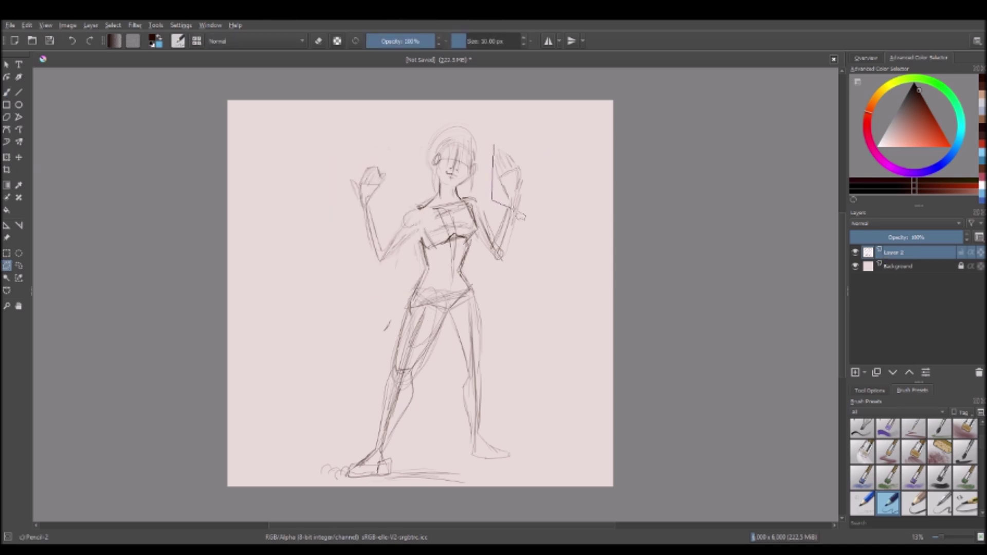
{"action": "left_click", "coordinate": [7, 157]}
{"action": "left_click_drag", "start_coordinate": [522, 198], "coordinate": [518, 207]}
{"action": "left_click", "coordinate": [6, 93]}
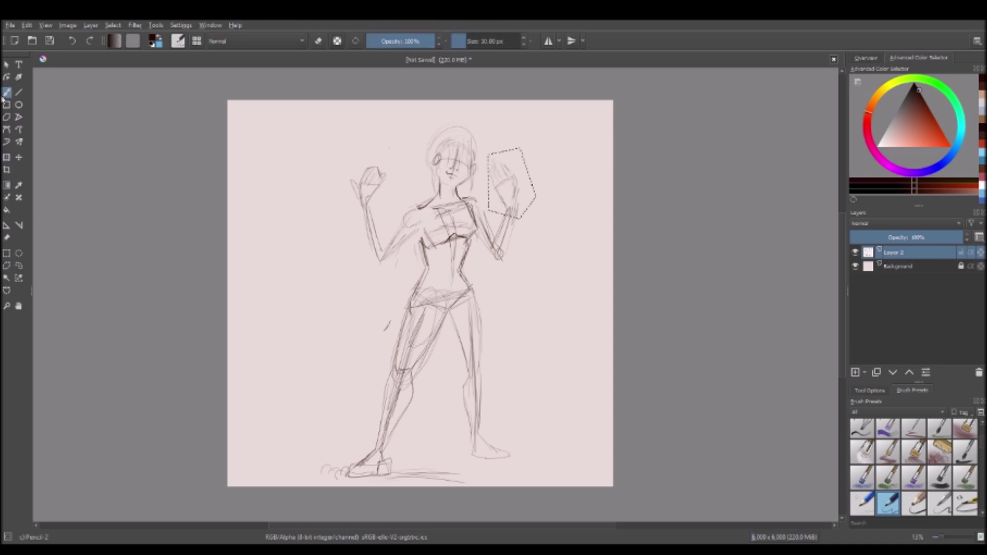
{"action": "key", "text": "ctrl+shift+a"}
Step: Draw a round joint on the viewer-left shoulder and darken both sides of the waist
{"action": "left_click_drag", "start_coordinate": [415, 230], "coordinate": [420, 242]}
{"action": "mouse_move", "coordinate": [411, 209]}
{"action": "left_mouse_down"}
{"action": "mouse_move", "coordinate": [436, 268]}
{"action": "mouse_move", "coordinate": [420, 293]}
{"action": "left_mouse_up"}
{"action": "left_click_drag", "start_coordinate": [469, 257], "coordinate": [462, 288]}
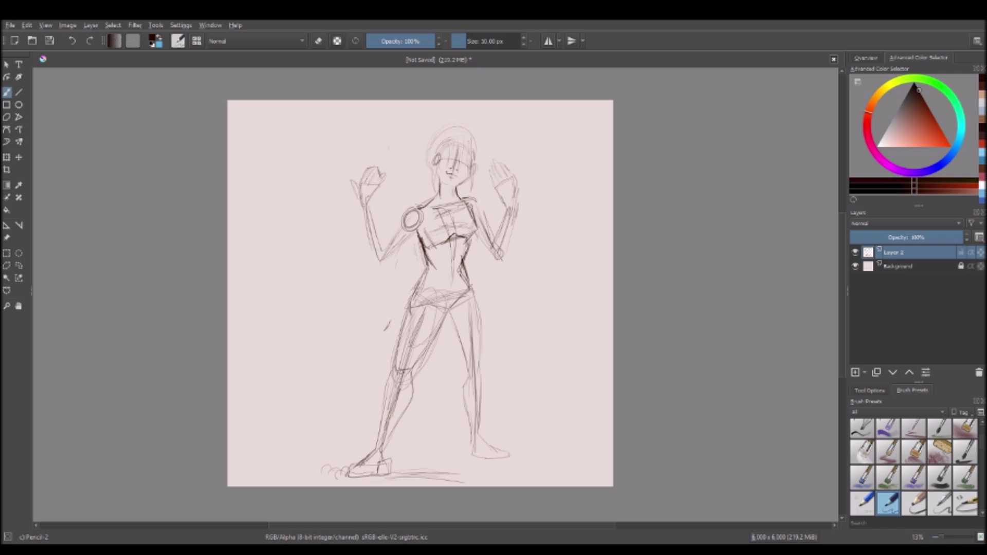
Step: Define the viewer-right foot, add a small round knee joint and strengthen that leg's outer contour
{"action": "mouse_move", "coordinate": [487, 458]}
{"action": "left_mouse_down"}
{"action": "mouse_move", "coordinate": [511, 450]}
{"action": "mouse_move", "coordinate": [497, 447]}
{"action": "left_mouse_up"}
{"action": "left_click_drag", "start_coordinate": [483, 364], "coordinate": [482, 376]}
{"action": "left_click_drag", "start_coordinate": [482, 336], "coordinate": [482, 359]}
Step: Add a new layer and draw sharply angled eyebrows and upper eyelids on the face
{"action": "key", "text": "Insert"}
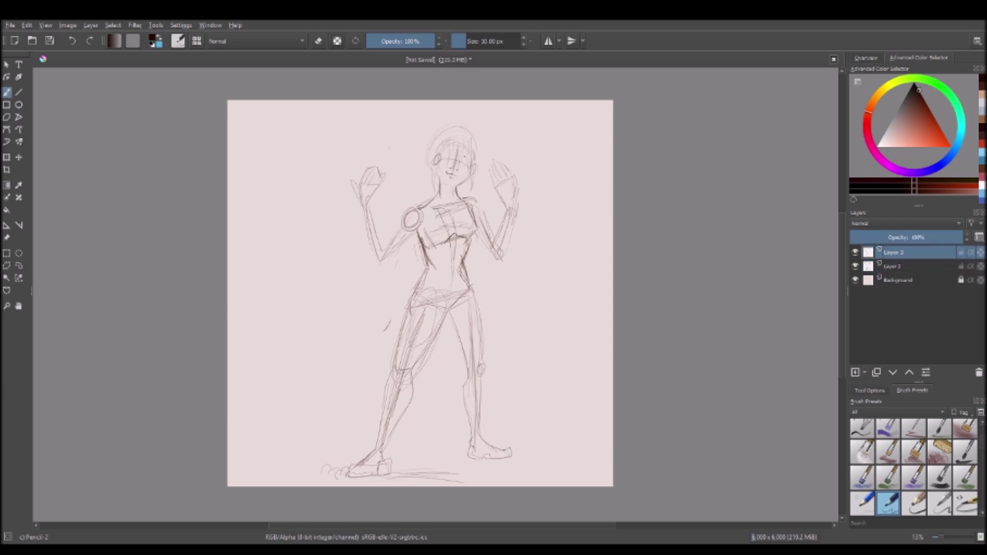
{"action": "scroll", "coordinate": [461, 163], "scroll_direction": "up", "scroll_amount": 5}
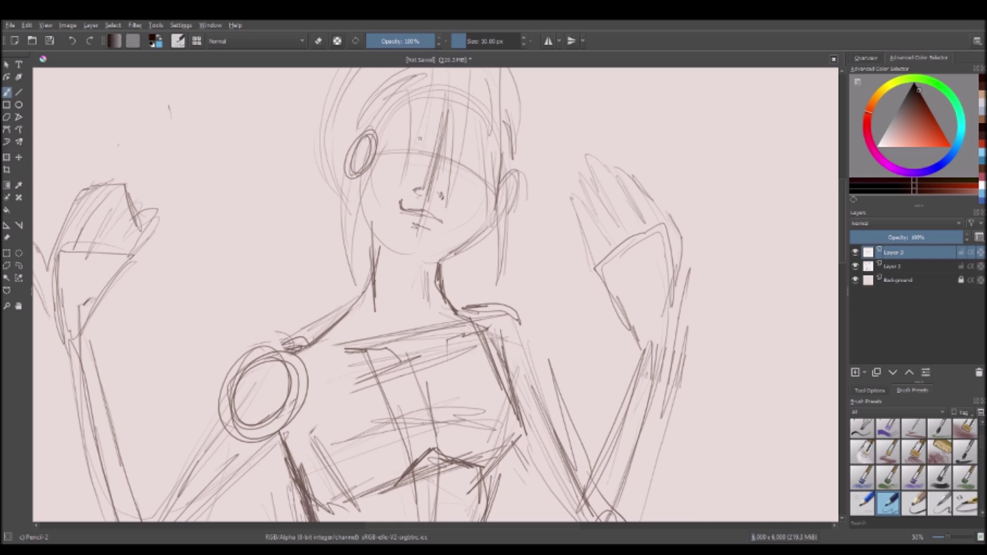
{"action": "left_click_drag", "start_coordinate": [460, 156], "coordinate": [490, 156]}
{"action": "left_click_drag", "start_coordinate": [404, 121], "coordinate": [428, 148]}
{"action": "mouse_move", "coordinate": [386, 138]}
{"action": "left_mouse_down"}
{"action": "mouse_move", "coordinate": [404, 122]}
{"action": "mouse_move", "coordinate": [431, 150]}
{"action": "mouse_move", "coordinate": [404, 121]}
{"action": "left_mouse_up"}
{"action": "left_click_drag", "start_coordinate": [455, 159], "coordinate": [492, 172]}
{"action": "mouse_move", "coordinate": [415, 138]}
{"action": "left_mouse_down"}
{"action": "mouse_move", "coordinate": [382, 152]}
{"action": "mouse_move", "coordinate": [403, 164]}
{"action": "left_mouse_up"}
{"action": "left_click_drag", "start_coordinate": [421, 138], "coordinate": [380, 147]}
{"action": "left_click_drag", "start_coordinate": [458, 165], "coordinate": [489, 181]}
{"action": "mouse_move", "coordinate": [461, 166]}
{"action": "left_mouse_down"}
{"action": "mouse_move", "coordinate": [486, 184]}
{"action": "mouse_move", "coordinate": [447, 176]}
{"action": "left_mouse_up"}
Step: Darken the nose bridge and draw smirking lips, undoing the unwanted nose and mouth strokes
{"action": "left_click_drag", "start_coordinate": [452, 153], "coordinate": [438, 191]}
{"action": "key", "text": "ctrl+z"}
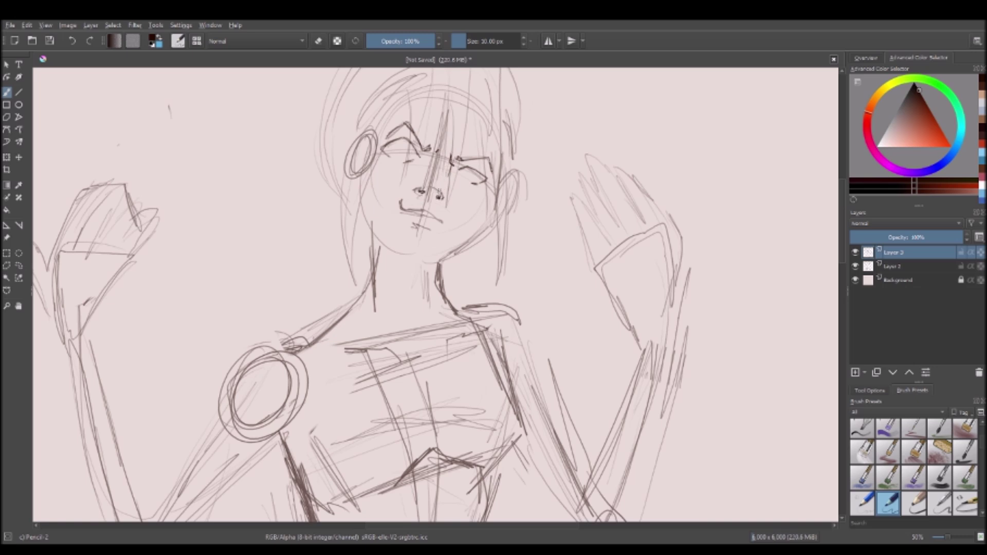
{"action": "mouse_move", "coordinate": [451, 163]}
{"action": "left_mouse_down"}
{"action": "mouse_move", "coordinate": [438, 220]}
{"action": "mouse_move", "coordinate": [424, 204]}
{"action": "left_mouse_up"}
{"action": "key", "text": "ctrl+z"}
{"action": "left_click_drag", "start_coordinate": [414, 206], "coordinate": [437, 220]}
{"action": "key", "text": "ctrl+z"}
{"action": "left_click_drag", "start_coordinate": [395, 198], "coordinate": [428, 230]}
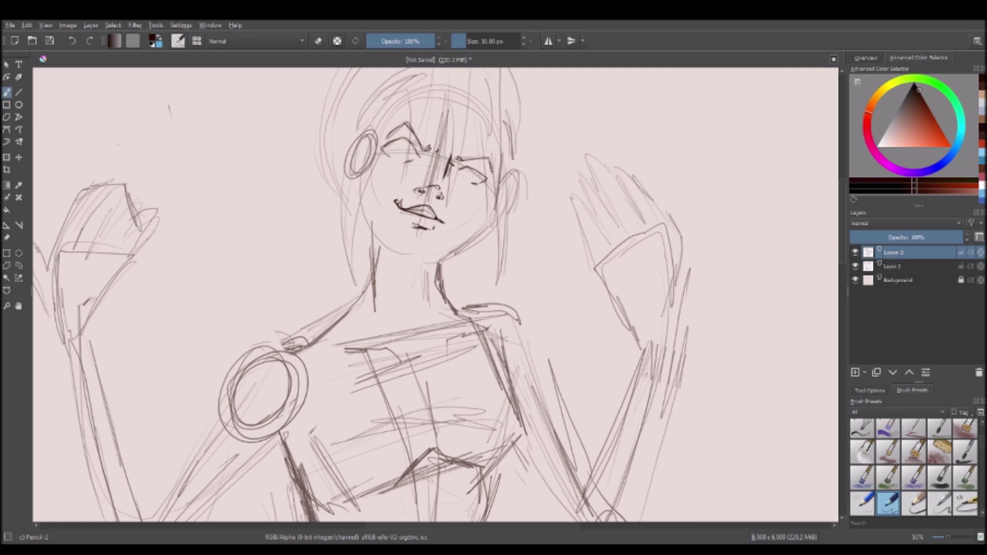
Step: Refine the line between the lips and draw the irises in both eyes
{"action": "mouse_move", "coordinate": [412, 207]}
{"action": "left_mouse_down"}
{"action": "mouse_move", "coordinate": [435, 218]}
{"action": "mouse_move", "coordinate": [427, 212]}
{"action": "left_mouse_up"}
{"action": "left_click_drag", "start_coordinate": [409, 211], "coordinate": [435, 217]}
{"action": "mouse_move", "coordinate": [393, 153]}
{"action": "left_mouse_down"}
{"action": "mouse_move", "coordinate": [406, 161]}
{"action": "mouse_move", "coordinate": [418, 153]}
{"action": "mouse_move", "coordinate": [405, 137]}
{"action": "left_mouse_up"}
{"action": "left_click_drag", "start_coordinate": [467, 169], "coordinate": [485, 178]}
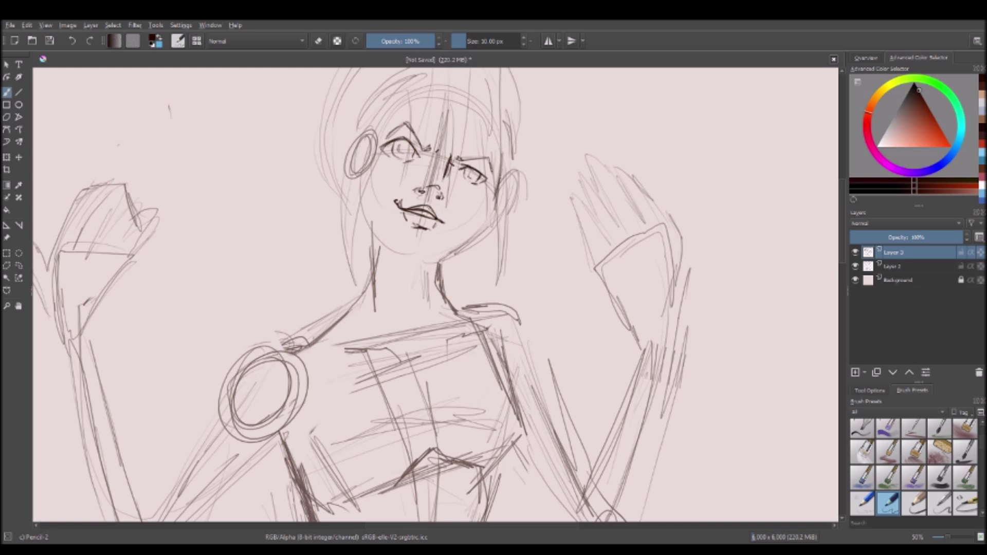
Step: Outline the face along both cheeks and the jaw down to the chin
{"action": "mouse_move", "coordinate": [403, 257]}
{"action": "left_mouse_down"}
{"action": "mouse_move", "coordinate": [462, 244]}
{"action": "mouse_move", "coordinate": [489, 224]}
{"action": "mouse_move", "coordinate": [503, 138]}
{"action": "left_mouse_up"}
{"action": "mouse_move", "coordinate": [492, 180]}
{"action": "left_mouse_down"}
{"action": "mouse_move", "coordinate": [462, 244]}
{"action": "mouse_move", "coordinate": [496, 123]}
{"action": "left_mouse_up"}
{"action": "left_click_drag", "start_coordinate": [361, 184], "coordinate": [393, 249]}
{"action": "key", "text": "ctrl+z"}
{"action": "mouse_move", "coordinate": [359, 173]}
{"action": "left_mouse_down"}
{"action": "mouse_move", "coordinate": [394, 252]}
{"action": "mouse_move", "coordinate": [442, 255]}
{"action": "mouse_move", "coordinate": [431, 261]}
{"action": "left_mouse_up"}
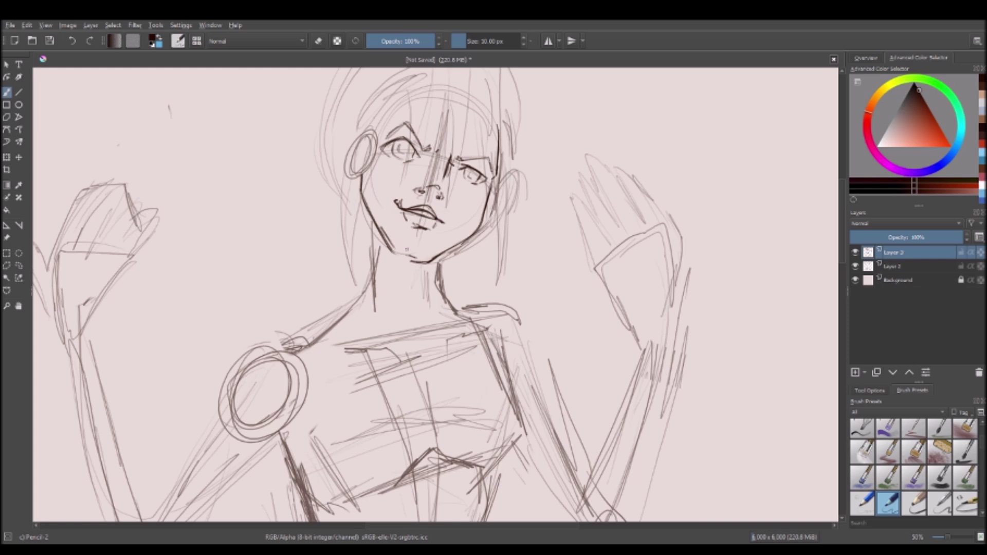
Step: Darken both sides of the neck and carry the lines down into the shoulder slopes
{"action": "mouse_move", "coordinate": [368, 208]}
{"action": "left_mouse_down"}
{"action": "mouse_move", "coordinate": [396, 257]}
{"action": "mouse_move", "coordinate": [457, 313]}
{"action": "left_mouse_up"}
{"action": "left_click_drag", "start_coordinate": [440, 252], "coordinate": [441, 269]}
{"action": "mouse_move", "coordinate": [364, 195]}
{"action": "left_mouse_down"}
{"action": "mouse_move", "coordinate": [373, 305]}
{"action": "mouse_move", "coordinate": [368, 272]}
{"action": "mouse_move", "coordinate": [316, 338]}
{"action": "left_mouse_up"}
{"action": "left_click_drag", "start_coordinate": [451, 308], "coordinate": [463, 315]}
Step: Reinforce the angled eyebrows and define the upper eyelids and outer corners of both eyes
{"action": "left_click_drag", "start_coordinate": [460, 158], "coordinate": [493, 164]}
{"action": "left_click_drag", "start_coordinate": [388, 134], "coordinate": [407, 125]}
{"action": "left_click_drag", "start_coordinate": [488, 161], "coordinate": [490, 170]}
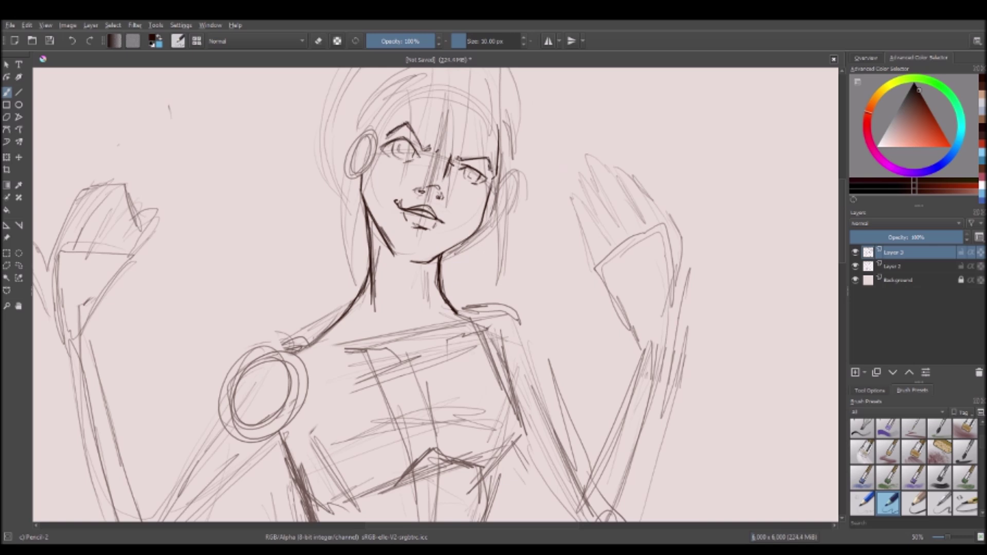
{"action": "left_click_drag", "start_coordinate": [377, 151], "coordinate": [392, 143]}
{"action": "left_click_drag", "start_coordinate": [472, 168], "coordinate": [494, 184]}
Step: Draw the temple line from the forehead down to the ear on the left of the face, undoing unwanted strokes
{"action": "left_click_drag", "start_coordinate": [388, 105], "coordinate": [373, 131]}
{"action": "key", "text": "ctrl+z"}
{"action": "left_click_drag", "start_coordinate": [404, 92], "coordinate": [377, 132]}
{"action": "scroll", "coordinate": [411, 78], "scroll_direction": "up", "scroll_amount": 1}
{"action": "key", "text": "ctrl+z"}
{"action": "left_click_drag", "start_coordinate": [388, 98], "coordinate": [362, 144]}
{"action": "scroll", "coordinate": [396, 98], "scroll_direction": "down", "scroll_amount": 3}
{"action": "scroll", "coordinate": [396, 98], "scroll_direction": "up", "scroll_amount": 2}
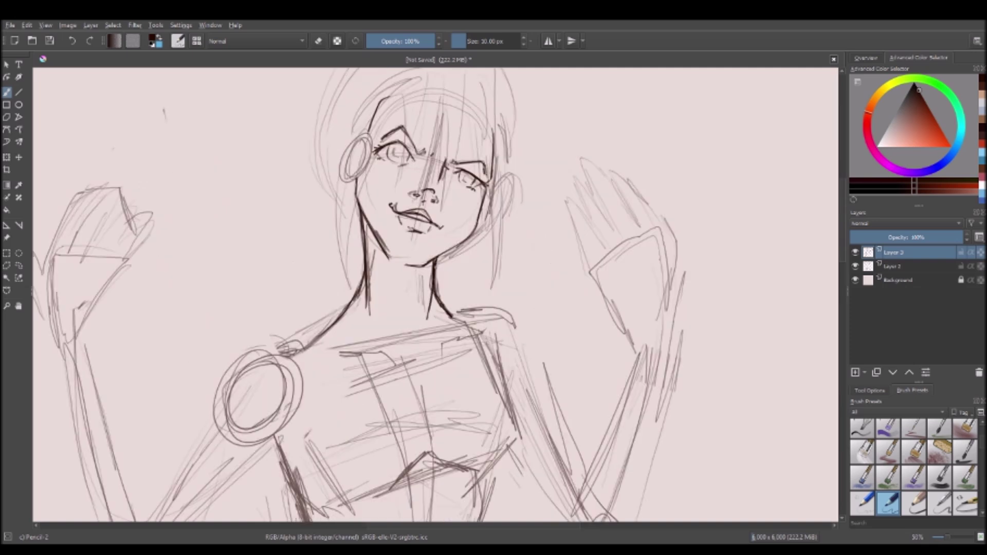
Step: Draw both collarbones meeting in a notch at the base of the neck, and sketch the left shoulder line
{"action": "left_click_drag", "start_coordinate": [457, 336], "coordinate": [421, 354]}
{"action": "mouse_move", "coordinate": [415, 354]}
{"action": "left_mouse_down"}
{"action": "mouse_move", "coordinate": [355, 351]}
{"action": "mouse_move", "coordinate": [352, 359]}
{"action": "left_mouse_up"}
{"action": "left_click_drag", "start_coordinate": [330, 329], "coordinate": [229, 388]}
{"action": "scroll", "coordinate": [265, 406], "scroll_direction": "down", "scroll_amount": 2}
{"action": "left_click_drag", "start_coordinate": [391, 383], "coordinate": [368, 340]}
{"action": "scroll", "coordinate": [368, 340], "scroll_direction": "up", "scroll_amount": 2}
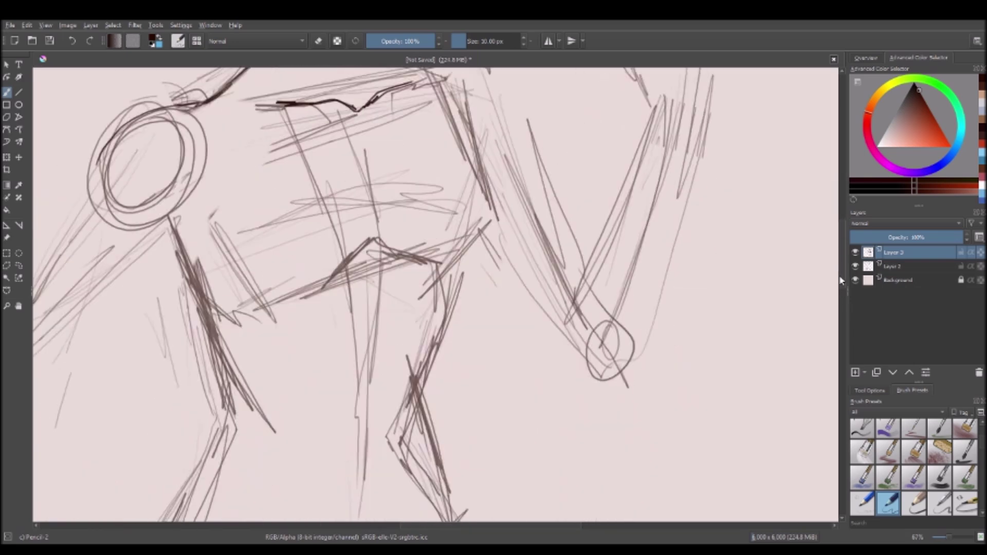
Step: Darken the collarbone line and draw the rounded outline of the right shoulder
{"action": "scroll", "coordinate": [369, 340], "scroll_direction": "down", "scroll_amount": 2}
{"action": "key", "text": "e"}
{"action": "key", "text": "e"}
{"action": "mouse_move", "coordinate": [296, 317]}
{"action": "left_mouse_down"}
{"action": "mouse_move", "coordinate": [341, 322]}
{"action": "mouse_move", "coordinate": [411, 294]}
{"action": "mouse_move", "coordinate": [416, 321]}
{"action": "left_mouse_up"}
{"action": "left_click_drag", "start_coordinate": [381, 288], "coordinate": [418, 327]}
{"action": "left_click_drag", "start_coordinate": [365, 293], "coordinate": [381, 290]}
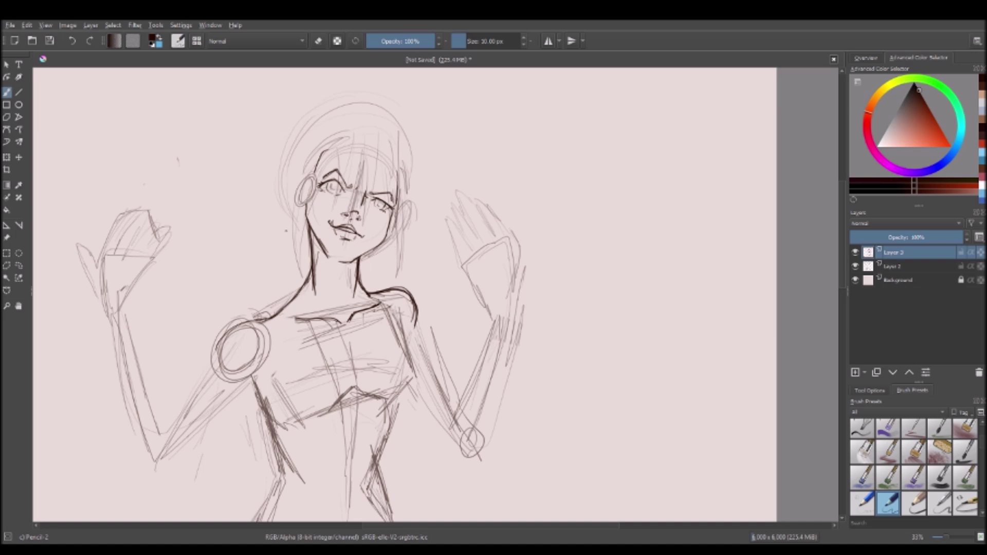
Step: Draw long hair strands framing the left side of the face beside the ear, undoing unwanted strokes
{"action": "left_click_drag", "start_coordinate": [337, 150], "coordinate": [297, 253]}
{"action": "left_click_drag", "start_coordinate": [307, 216], "coordinate": [298, 275]}
{"action": "key", "text": "e"}
{"action": "key", "text": "e"}
{"action": "key", "text": "ctrl+z"}
{"action": "left_click_drag", "start_coordinate": [320, 155], "coordinate": [296, 213]}
{"action": "left_click_drag", "start_coordinate": [301, 188], "coordinate": [294, 276]}
{"action": "key", "text": "ctrl+z"}
{"action": "left_click_drag", "start_coordinate": [302, 219], "coordinate": [295, 278]}
{"action": "left_click_drag", "start_coordinate": [322, 148], "coordinate": [294, 239]}
{"action": "left_click_drag", "start_coordinate": [305, 175], "coordinate": [289, 201]}
{"action": "key", "text": "ctrl+z"}
Step: Draw long hair strands down the right side of the face, erasing and undoing stray strokes
{"action": "left_click_drag", "start_coordinate": [403, 162], "coordinate": [393, 270]}
{"action": "key", "text": "ctrl+z"}
{"action": "left_click_drag", "start_coordinate": [393, 211], "coordinate": [392, 280]}
{"action": "left_click_drag", "start_coordinate": [405, 172], "coordinate": [392, 280]}
{"action": "key", "text": "e"}
{"action": "left_click_drag", "start_coordinate": [414, 191], "coordinate": [397, 267]}
{"action": "key", "text": "e"}
{"action": "left_click_drag", "start_coordinate": [405, 171], "coordinate": [390, 281]}
{"action": "left_click_drag", "start_coordinate": [396, 217], "coordinate": [388, 279]}
{"action": "left_click_drag", "start_coordinate": [402, 170], "coordinate": [400, 230]}
{"action": "left_click_drag", "start_coordinate": [400, 156], "coordinate": [391, 229]}
{"action": "key", "text": "ctrl+z"}
{"action": "key", "text": "ctrl+z"}
Step: Clean up the right temple and draw pointed bangs falling over the right eye and nose bridge
{"action": "key", "text": "e"}
{"action": "left_click_drag", "start_coordinate": [403, 157], "coordinate": [394, 190]}
{"action": "key", "text": "e"}
{"action": "left_click_drag", "start_coordinate": [401, 157], "coordinate": [394, 229]}
{"action": "left_click_drag", "start_coordinate": [388, 156], "coordinate": [384, 174]}
{"action": "mouse_move", "coordinate": [396, 177]}
{"action": "left_mouse_down"}
{"action": "mouse_move", "coordinate": [387, 234]}
{"action": "mouse_move", "coordinate": [386, 217]}
{"action": "left_mouse_up"}
{"action": "left_click_drag", "start_coordinate": [384, 150], "coordinate": [381, 193]}
{"action": "left_click_drag", "start_coordinate": [379, 142], "coordinate": [365, 225]}
{"action": "left_click_drag", "start_coordinate": [366, 140], "coordinate": [361, 209]}
{"action": "key", "text": "ctrl+z"}
{"action": "left_click_drag", "start_coordinate": [367, 157], "coordinate": [360, 234]}
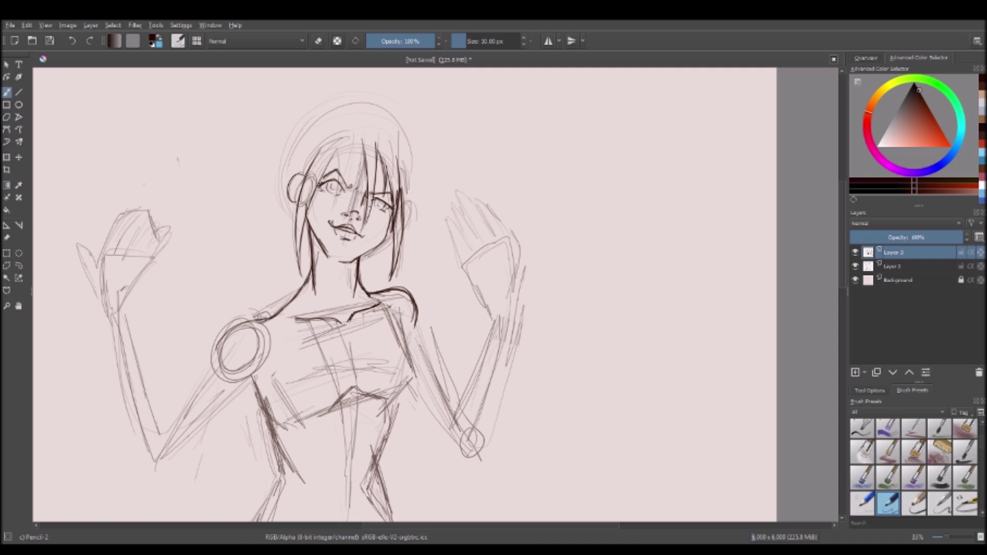
Step: Fill in the bangs across the forehead and left eye and extend strands up towards the crown
{"action": "mouse_move", "coordinate": [362, 144]}
{"action": "left_mouse_down"}
{"action": "mouse_move", "coordinate": [357, 223]}
{"action": "mouse_move", "coordinate": [353, 192]}
{"action": "mouse_move", "coordinate": [322, 223]}
{"action": "left_mouse_up"}
{"action": "left_click_drag", "start_coordinate": [333, 133], "coordinate": [321, 230]}
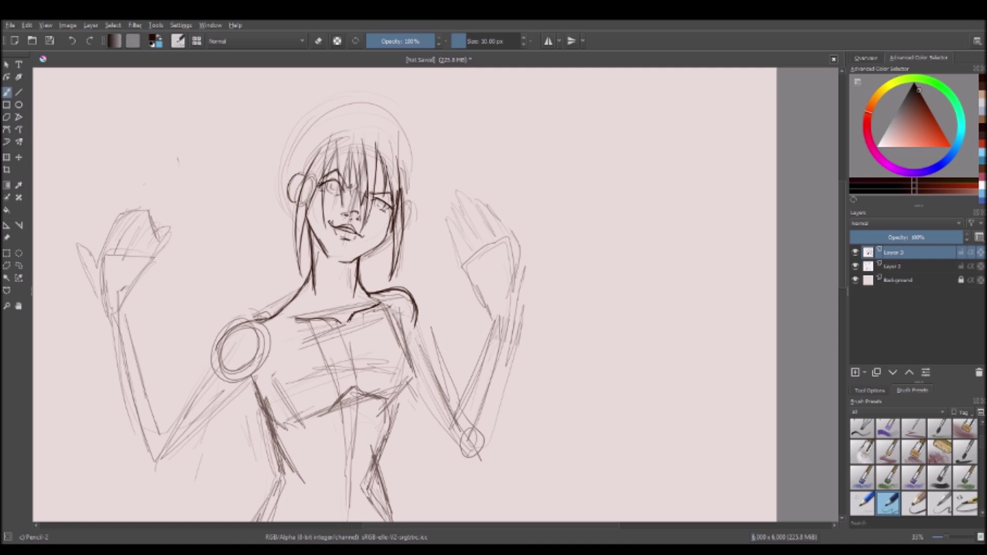
{"action": "mouse_move", "coordinate": [391, 153]}
{"action": "left_mouse_down"}
{"action": "mouse_move", "coordinate": [381, 226]}
{"action": "mouse_move", "coordinate": [386, 203]}
{"action": "left_mouse_up"}
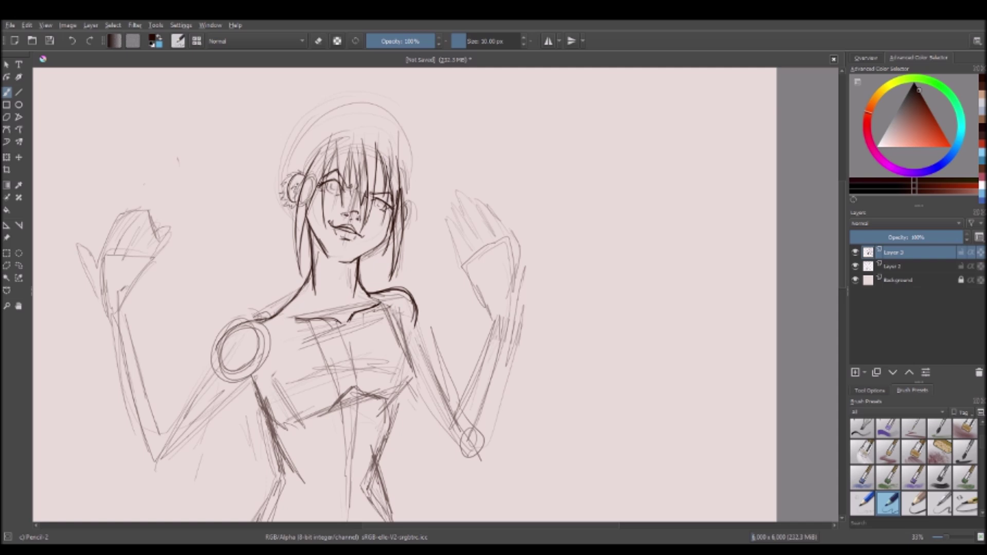
{"action": "left_click_drag", "start_coordinate": [316, 149], "coordinate": [298, 178]}
{"action": "left_click_drag", "start_coordinate": [331, 130], "coordinate": [321, 145]}
{"action": "left_click_drag", "start_coordinate": [325, 134], "coordinate": [309, 160]}
{"action": "left_click_drag", "start_coordinate": [385, 132], "coordinate": [393, 164]}
{"action": "left_click_drag", "start_coordinate": [395, 148], "coordinate": [404, 180]}
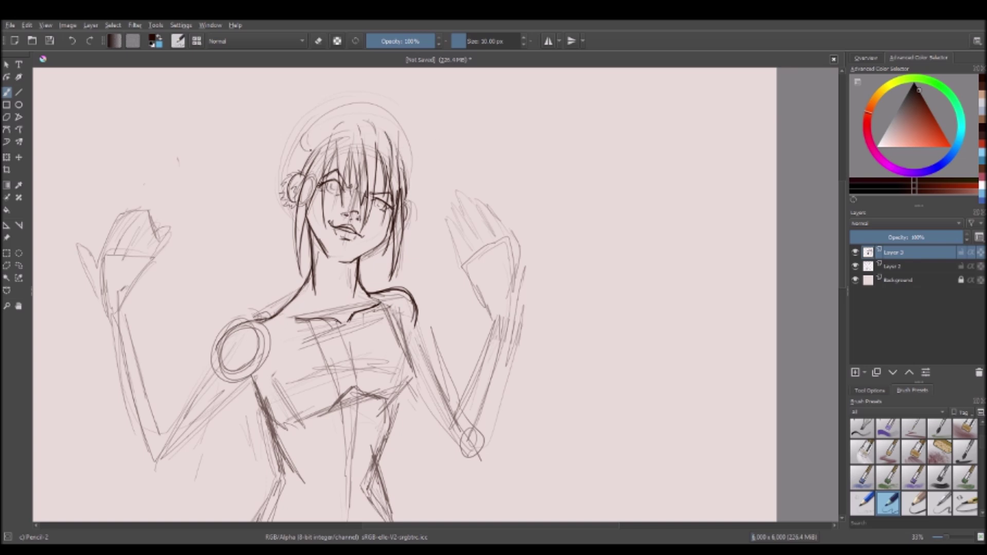
Step: Outline the rounded top of the head and add gathered hair volume on both sides behind the ears
{"action": "left_click_drag", "start_coordinate": [410, 139], "coordinate": [418, 172]}
{"action": "left_click_drag", "start_coordinate": [370, 103], "coordinate": [409, 144]}
{"action": "left_click_drag", "start_coordinate": [316, 128], "coordinate": [369, 100]}
{"action": "left_click_drag", "start_coordinate": [328, 112], "coordinate": [303, 152]}
{"action": "left_click_drag", "start_coordinate": [399, 134], "coordinate": [411, 161]}
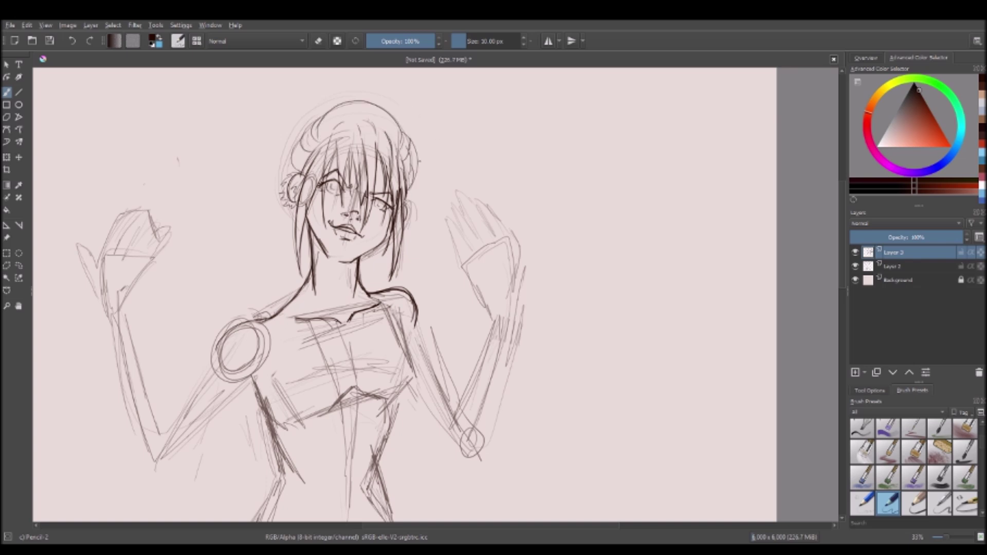
{"action": "left_click_drag", "start_coordinate": [293, 169], "coordinate": [282, 220]}
{"action": "left_click_drag", "start_coordinate": [295, 147], "coordinate": [284, 176]}
{"action": "left_click_drag", "start_coordinate": [307, 238], "coordinate": [301, 255]}
{"action": "scroll", "coordinate": [841, 252], "scroll_direction": "down", "scroll_amount": 1}
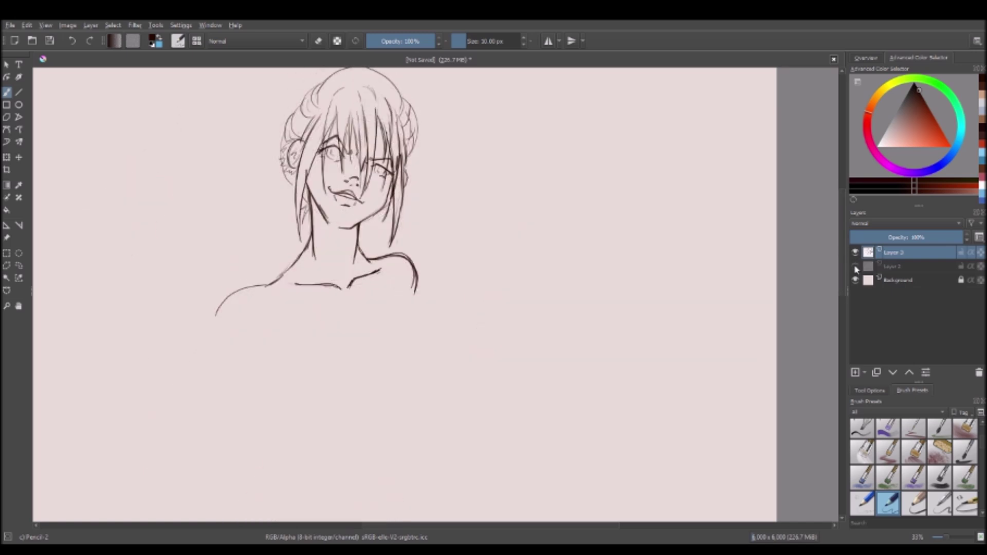
Step: Outline the left shoulder and upper arm down to the bent elbow
{"action": "scroll", "coordinate": [842, 255], "scroll_direction": "down", "scroll_amount": 2}
{"action": "scroll", "coordinate": [843, 276], "scroll_direction": "up", "scroll_amount": 1}
{"action": "mouse_move", "coordinate": [226, 289]}
{"action": "left_mouse_down"}
{"action": "mouse_move", "coordinate": [211, 314]}
{"action": "mouse_move", "coordinate": [237, 281]}
{"action": "left_mouse_up"}
{"action": "left_click_drag", "start_coordinate": [264, 325], "coordinate": [255, 333]}
{"action": "mouse_move", "coordinate": [211, 309]}
{"action": "left_mouse_down"}
{"action": "mouse_move", "coordinate": [159, 393]}
{"action": "mouse_move", "coordinate": [242, 333]}
{"action": "left_mouse_up"}
{"action": "left_click_drag", "start_coordinate": [160, 406], "coordinate": [230, 346]}
Step: Outline both edges of the right upper arm from the shoulder to the elbow
{"action": "left_click_drag", "start_coordinate": [406, 265], "coordinate": [414, 272]}
{"action": "left_click_drag", "start_coordinate": [413, 254], "coordinate": [454, 352]}
{"action": "left_click_drag", "start_coordinate": [417, 265], "coordinate": [454, 354]}
{"action": "left_click_drag", "start_coordinate": [404, 329], "coordinate": [469, 389]}
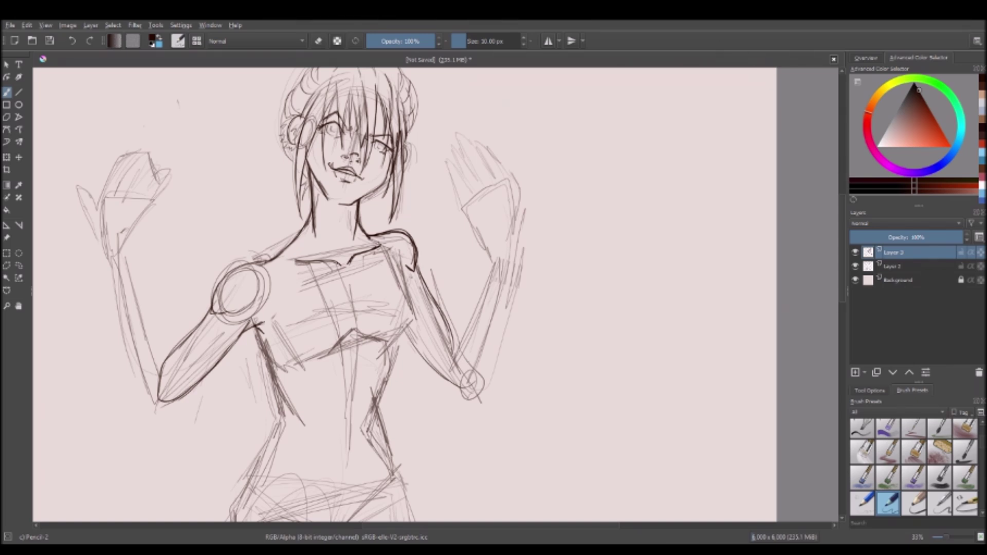
{"action": "mouse_move", "coordinate": [418, 262]}
{"action": "left_mouse_down"}
{"action": "mouse_move", "coordinate": [452, 355]}
{"action": "mouse_move", "coordinate": [447, 318]}
{"action": "left_mouse_up"}
{"action": "left_click_drag", "start_coordinate": [403, 334], "coordinate": [452, 381]}
{"action": "left_click_drag", "start_coordinate": [442, 336], "coordinate": [452, 356]}
Step: Outline the right forearm from the elbow up to the wrist
{"action": "mouse_move", "coordinate": [489, 270]}
{"action": "left_mouse_down"}
{"action": "mouse_move", "coordinate": [445, 360]}
{"action": "mouse_move", "coordinate": [483, 386]}
{"action": "left_mouse_up"}
{"action": "left_click_drag", "start_coordinate": [460, 325], "coordinate": [446, 352]}
{"action": "left_click_drag", "start_coordinate": [485, 266], "coordinate": [459, 327]}
{"action": "left_click_drag", "start_coordinate": [480, 260], "coordinate": [502, 263]}
{"action": "left_click_drag", "start_coordinate": [453, 370], "coordinate": [596, 370]}
Step: Redraw the left forearm closer to the body, with two curved contours rising from the elbow to the wrist
{"action": "mouse_move", "coordinate": [339, 386]}
{"action": "left_mouse_down"}
{"action": "mouse_move", "coordinate": [332, 272]}
{"action": "mouse_move", "coordinate": [308, 400]}
{"action": "left_mouse_up"}
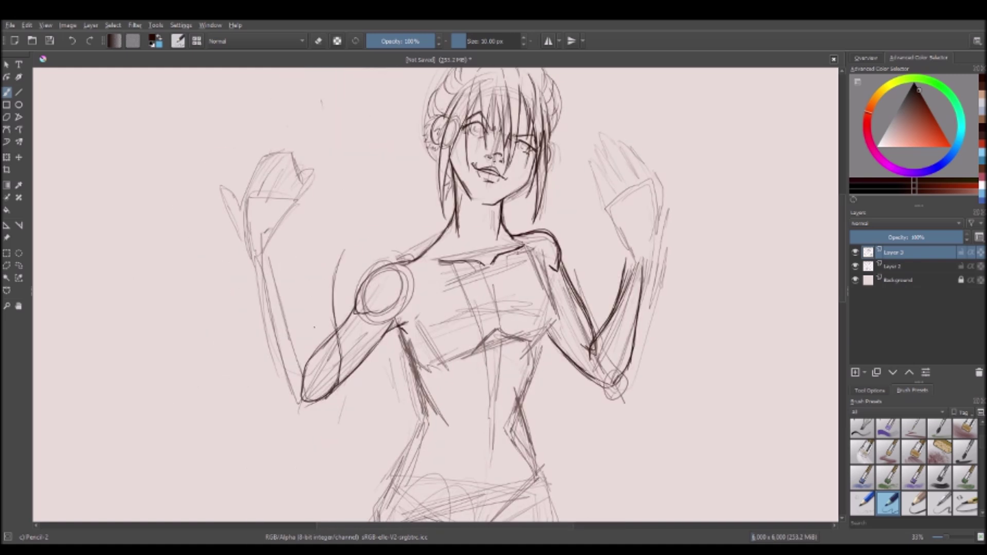
{"action": "left_click_drag", "start_coordinate": [317, 292], "coordinate": [300, 403]}
{"action": "left_click_drag", "start_coordinate": [323, 258], "coordinate": [302, 370]}
{"action": "key", "text": "ctrl+z"}
{"action": "left_click_drag", "start_coordinate": [313, 263], "coordinate": [300, 402]}
{"action": "left_click_drag", "start_coordinate": [303, 360], "coordinate": [296, 402]}
{"action": "left_click_drag", "start_coordinate": [313, 255], "coordinate": [299, 354]}
{"action": "left_click_drag", "start_coordinate": [334, 280], "coordinate": [319, 399]}
{"action": "left_click_drag", "start_coordinate": [348, 242], "coordinate": [333, 288]}
Step: Outline the palm and wrist of the raised right hand
{"action": "left_click_drag", "start_coordinate": [643, 231], "coordinate": [649, 259]}
{"action": "mouse_move", "coordinate": [607, 219]}
{"action": "left_mouse_down"}
{"action": "mouse_move", "coordinate": [645, 195]}
{"action": "mouse_move", "coordinate": [649, 288]}
{"action": "left_mouse_up"}
{"action": "left_click_drag", "start_coordinate": [604, 221], "coordinate": [640, 194]}
{"action": "left_click_drag", "start_coordinate": [602, 219], "coordinate": [634, 272]}
{"action": "left_click_drag", "start_coordinate": [603, 214], "coordinate": [625, 263]}
Step: Draw the fingers and the outer edge of the right hand
{"action": "mouse_move", "coordinate": [611, 156]}
{"action": "left_mouse_down"}
{"action": "mouse_move", "coordinate": [639, 196]}
{"action": "mouse_move", "coordinate": [604, 221]}
{"action": "left_mouse_up"}
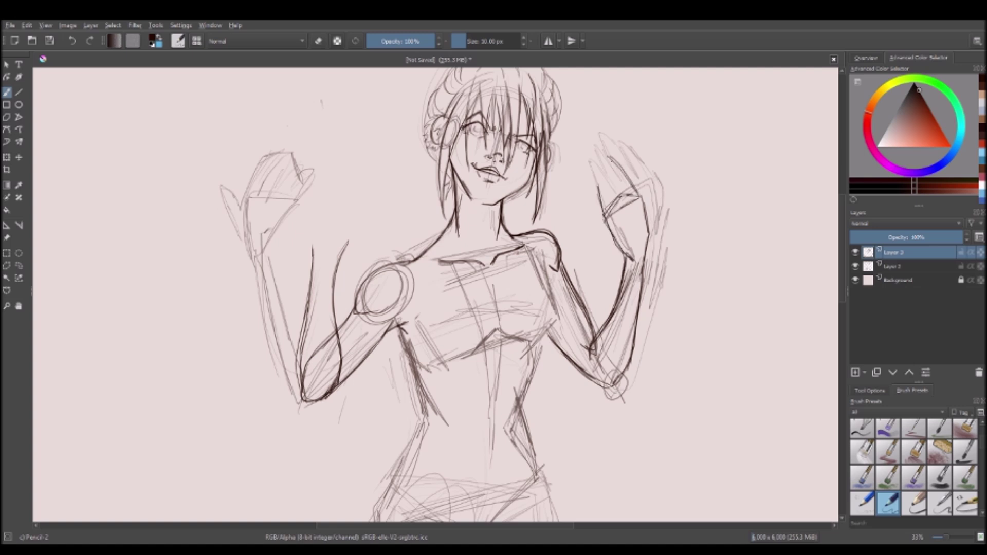
{"action": "left_click_drag", "start_coordinate": [592, 160], "coordinate": [604, 207]}
{"action": "left_click_drag", "start_coordinate": [606, 154], "coordinate": [637, 192]}
{"action": "left_click_drag", "start_coordinate": [642, 194], "coordinate": [651, 229]}
{"action": "left_click_drag", "start_coordinate": [623, 169], "coordinate": [649, 214]}
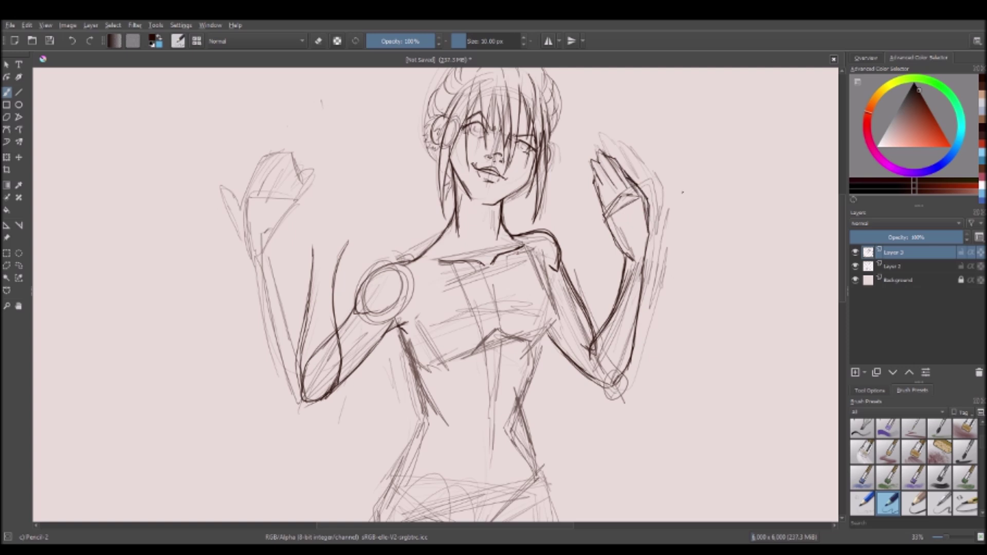
Step: Outline the left palm above the redrawn forearm, with a knuckle line across it
{"action": "mouse_move", "coordinate": [313, 241]}
{"action": "left_mouse_down"}
{"action": "mouse_move", "coordinate": [318, 200]}
{"action": "mouse_move", "coordinate": [358, 206]}
{"action": "left_mouse_up"}
{"action": "left_click_drag", "start_coordinate": [358, 205], "coordinate": [343, 251]}
{"action": "left_click_drag", "start_coordinate": [318, 198], "coordinate": [310, 251]}
{"action": "mouse_move", "coordinate": [315, 216]}
{"action": "left_mouse_down"}
{"action": "mouse_move", "coordinate": [310, 278]}
{"action": "mouse_move", "coordinate": [318, 191]}
{"action": "mouse_move", "coordinate": [358, 204]}
{"action": "left_mouse_up"}
Step: Draw the raised fingers of the left hand above the knuckle line
{"action": "left_click_drag", "start_coordinate": [331, 173], "coordinate": [319, 194]}
{"action": "left_click_drag", "start_coordinate": [339, 160], "coordinate": [318, 196]}
{"action": "mouse_move", "coordinate": [347, 158]}
{"action": "left_mouse_down"}
{"action": "mouse_move", "coordinate": [333, 188]}
{"action": "mouse_move", "coordinate": [344, 239]}
{"action": "left_mouse_up"}
{"action": "left_click_drag", "start_coordinate": [361, 180], "coordinate": [355, 202]}
{"action": "mouse_move", "coordinate": [352, 169]}
{"action": "left_mouse_down"}
{"action": "mouse_move", "coordinate": [340, 205]}
{"action": "mouse_move", "coordinate": [326, 198]}
{"action": "left_mouse_up"}
{"action": "left_click_drag", "start_coordinate": [354, 152], "coordinate": [330, 192]}
{"action": "left_click_drag", "start_coordinate": [364, 161], "coordinate": [354, 198]}
{"action": "mouse_move", "coordinate": [357, 166]}
{"action": "left_mouse_down"}
{"action": "mouse_move", "coordinate": [349, 180]}
{"action": "mouse_move", "coordinate": [360, 208]}
{"action": "left_mouse_up"}
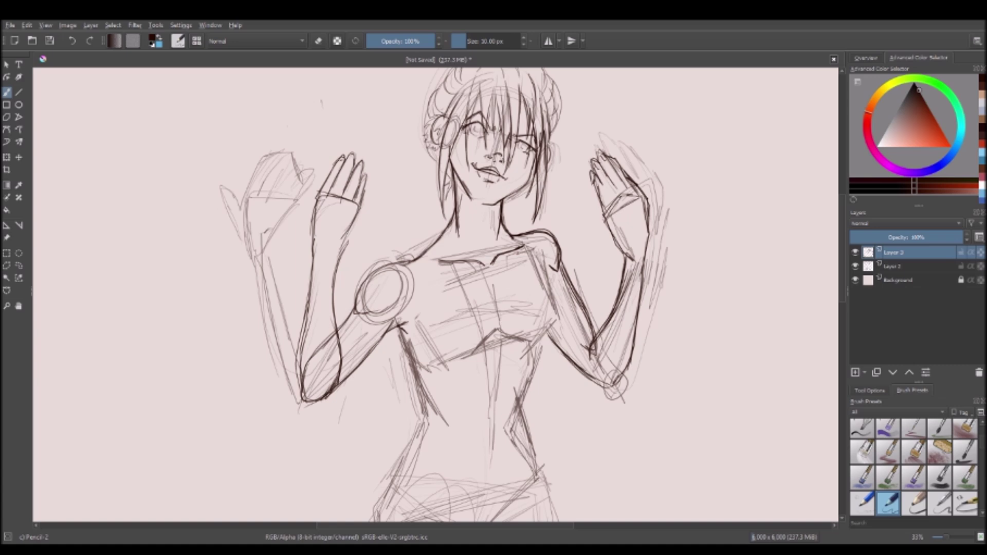
Step: Darken the edge of the left hand, its wrist and the inner forearm contour
{"action": "mouse_move", "coordinate": [327, 176]}
{"action": "left_mouse_down"}
{"action": "mouse_move", "coordinate": [313, 203]}
{"action": "mouse_move", "coordinate": [312, 249]}
{"action": "left_mouse_up"}
{"action": "left_click_drag", "start_coordinate": [354, 217], "coordinate": [333, 280]}
{"action": "left_click_drag", "start_coordinate": [339, 251], "coordinate": [332, 323]}
{"action": "key", "text": "minus"}
{"action": "key", "text": "plus"}
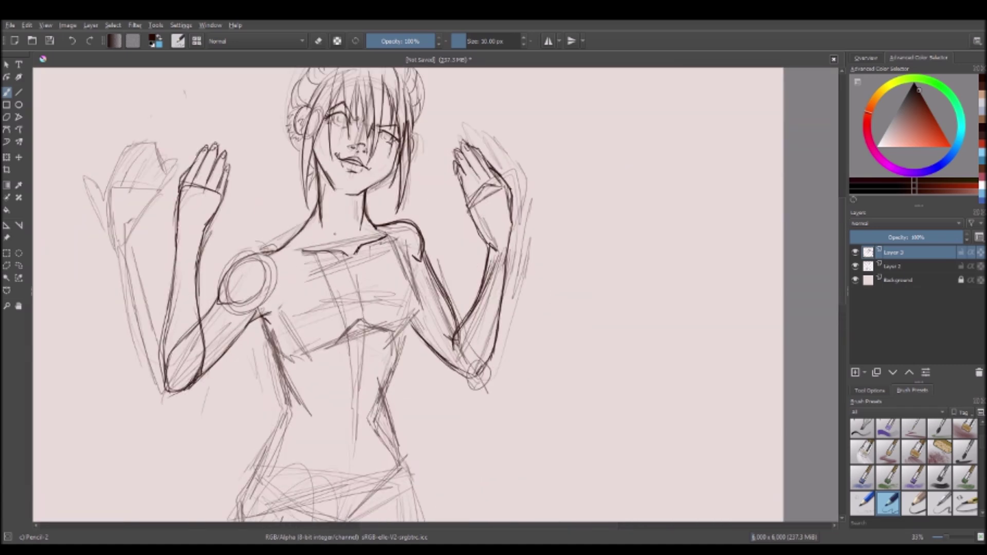
Step: Outline both sides of the torso, curving in from the ribs to the waist and out to the hips
{"action": "left_click_drag", "start_coordinate": [259, 294], "coordinate": [298, 353]}
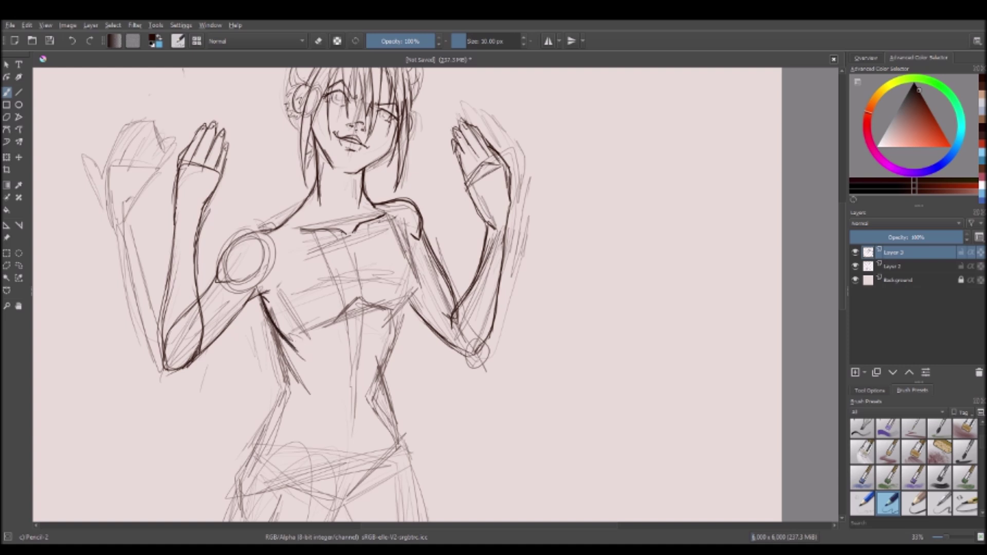
{"action": "key", "text": "e"}
{"action": "key", "text": "e"}
{"action": "scroll", "coordinate": [406, 293], "scroll_direction": "down", "scroll_amount": 3}
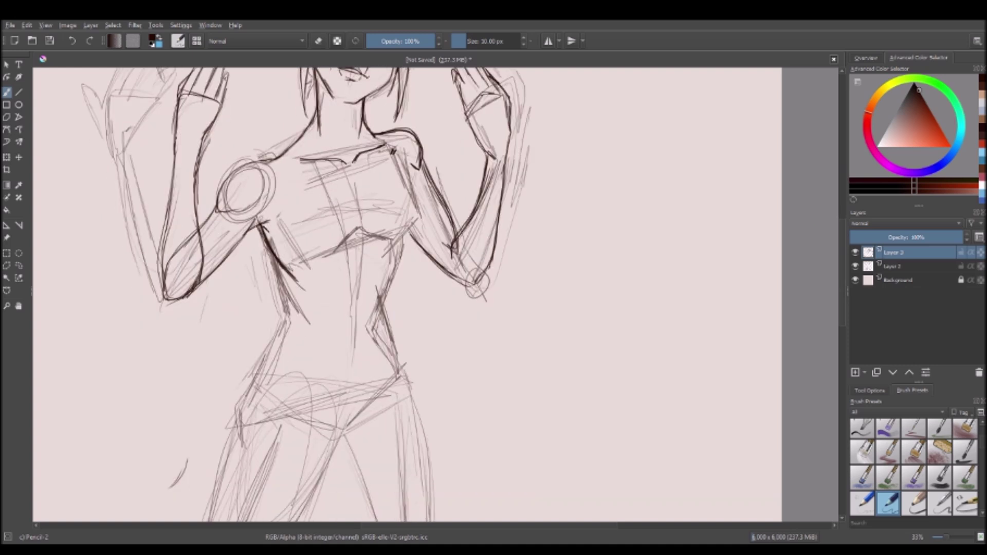
{"action": "left_click_drag", "start_coordinate": [293, 278], "coordinate": [268, 378]}
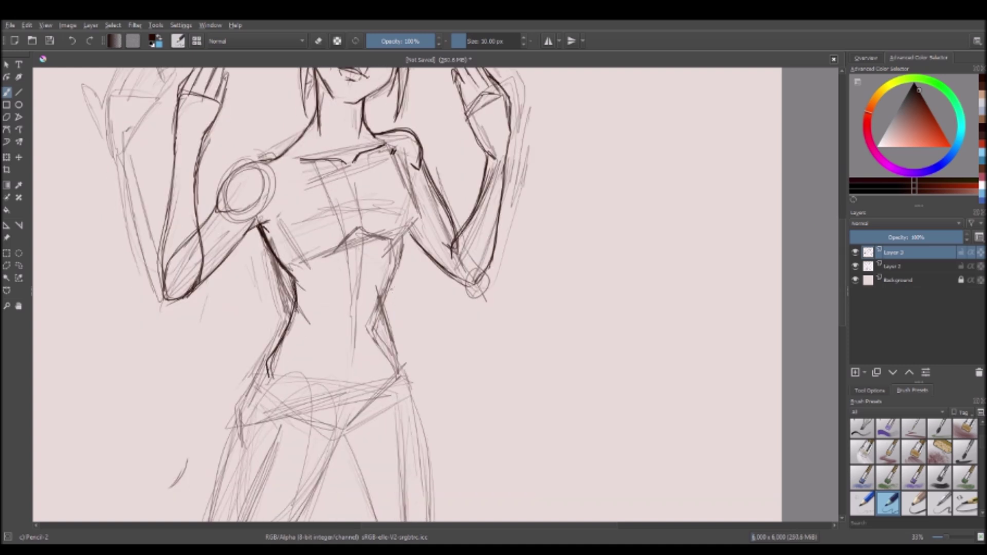
{"action": "key", "text": "e"}
{"action": "key", "text": "e"}
{"action": "scroll", "coordinate": [439, 323], "scroll_direction": "down", "scroll_amount": 1}
{"action": "key", "text": "e"}
{"action": "key", "text": "e"}
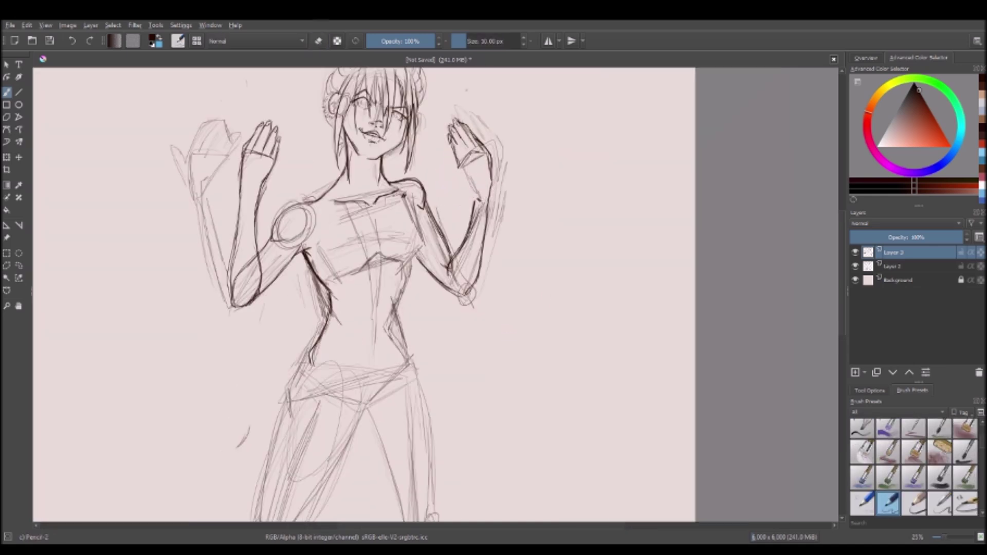
{"action": "left_click_drag", "start_coordinate": [410, 263], "coordinate": [415, 350]}
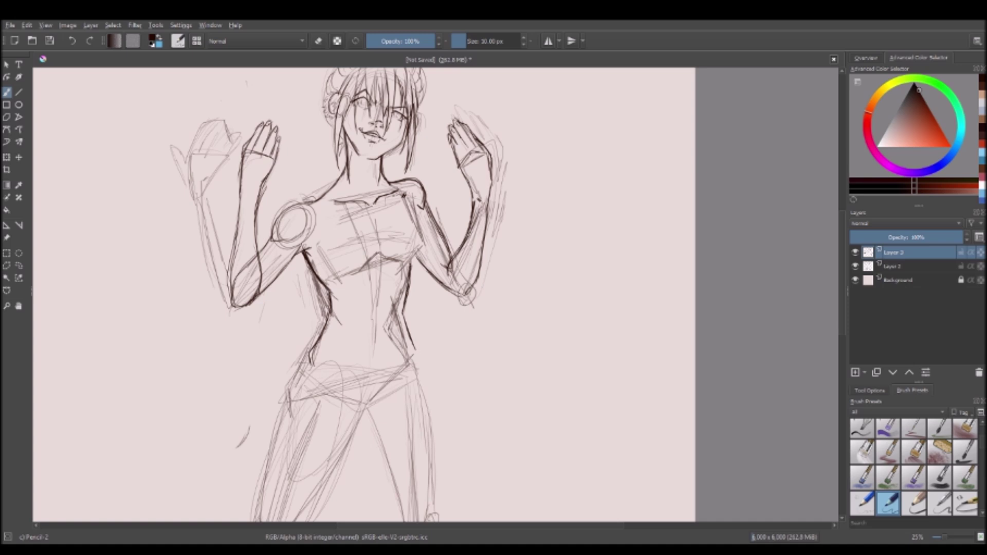
Step: Sketch a low curved waistband across the hips and darken the ribcage arch and abdomen line
{"action": "left_click_drag", "start_coordinate": [312, 361], "coordinate": [427, 342]}
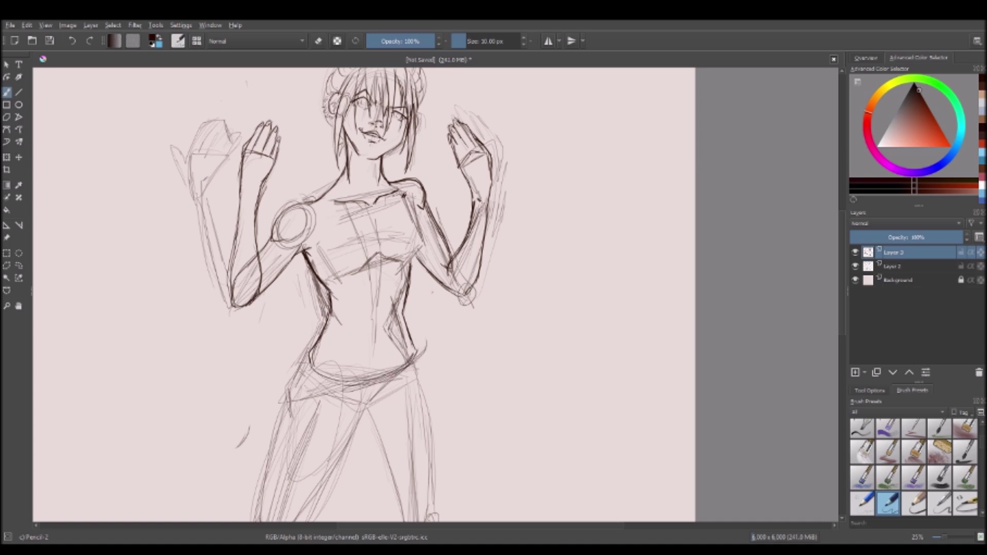
{"action": "left_click_drag", "start_coordinate": [386, 265], "coordinate": [389, 341]}
{"action": "left_click_drag", "start_coordinate": [365, 269], "coordinate": [397, 256]}
Step: Refine the curved waistband with drawing and erasing strokes, and define the hip contours at both ends
{"action": "scroll", "coordinate": [354, 422], "scroll_direction": "up", "scroll_amount": 1}
{"action": "mouse_move", "coordinate": [443, 328]}
{"action": "left_mouse_down"}
{"action": "mouse_move", "coordinate": [400, 363]}
{"action": "mouse_move", "coordinate": [298, 337]}
{"action": "mouse_move", "coordinate": [329, 370]}
{"action": "left_mouse_up"}
{"action": "key", "text": "e"}
{"action": "mouse_move", "coordinate": [406, 360]}
{"action": "left_mouse_down"}
{"action": "mouse_move", "coordinate": [323, 339]}
{"action": "mouse_move", "coordinate": [325, 374]}
{"action": "left_mouse_up"}
{"action": "key", "text": "e"}
{"action": "scroll", "coordinate": [403, 339], "scroll_direction": "down", "scroll_amount": 1}
{"action": "left_click_drag", "start_coordinate": [329, 328], "coordinate": [310, 364]}
{"action": "left_click_drag", "start_coordinate": [437, 332], "coordinate": [426, 363]}
{"action": "left_click_drag", "start_coordinate": [330, 323], "coordinate": [319, 351]}
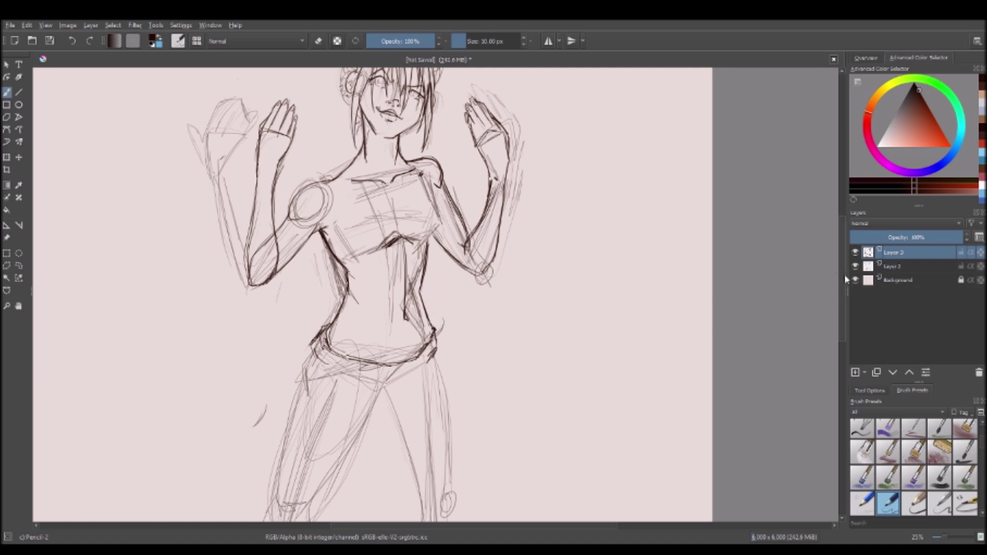
Step: Sketch the angular lower contours of the bust on both sides of the chest's centre line
{"action": "left_click_drag", "start_coordinate": [411, 226], "coordinate": [411, 248]}
{"action": "scroll", "coordinate": [411, 247], "scroll_direction": "up", "scroll_amount": 1}
{"action": "mouse_move", "coordinate": [318, 280]}
{"action": "left_mouse_down"}
{"action": "mouse_move", "coordinate": [352, 259]}
{"action": "mouse_move", "coordinate": [390, 256]}
{"action": "left_mouse_up"}
{"action": "key", "text": "ctrl+z"}
{"action": "left_click_drag", "start_coordinate": [325, 285], "coordinate": [362, 277]}
{"action": "left_click_drag", "start_coordinate": [359, 282], "coordinate": [396, 255]}
{"action": "left_click_drag", "start_coordinate": [321, 280], "coordinate": [386, 256]}
{"action": "left_click_drag", "start_coordinate": [406, 268], "coordinate": [450, 240]}
{"action": "left_click_drag", "start_coordinate": [360, 258], "coordinate": [393, 254]}
{"action": "scroll", "coordinate": [533, 318], "scroll_direction": "down", "scroll_amount": 2}
{"action": "mouse_move", "coordinate": [323, 276]}
{"action": "left_mouse_down"}
{"action": "mouse_move", "coordinate": [388, 252]}
{"action": "mouse_move", "coordinate": [371, 279]}
{"action": "left_mouse_up"}
Step: Sketch the outer and inner edges of a loose pant leg on the right-hand side, from the hip towards the knee
{"action": "scroll", "coordinate": [534, 317], "scroll_direction": "up", "scroll_amount": 1}
{"action": "scroll", "coordinate": [391, 293], "scroll_direction": "down", "scroll_amount": 3}
{"action": "left_click_drag", "start_coordinate": [440, 275], "coordinate": [411, 286]}
{"action": "left_click_drag", "start_coordinate": [469, 244], "coordinate": [504, 388]}
{"action": "scroll", "coordinate": [391, 293], "scroll_direction": "down", "scroll_amount": 2}
{"action": "left_click_drag", "start_coordinate": [405, 292], "coordinate": [413, 402]}
{"action": "left_click_drag", "start_coordinate": [415, 360], "coordinate": [421, 404]}
{"action": "left_click_drag", "start_coordinate": [411, 310], "coordinate": [426, 438]}
Step: Redraw the inner seams of both pant legs from the crotch, ballooning the left-hand leg out above the knee
{"action": "left_click_drag", "start_coordinate": [378, 362], "coordinate": [393, 441]}
{"action": "key", "text": "ctrl+z"}
{"action": "key", "text": "ctrl+z"}
{"action": "left_click_drag", "start_coordinate": [407, 292], "coordinate": [411, 414]}
{"action": "left_click_drag", "start_coordinate": [368, 332], "coordinate": [386, 414]}
{"action": "mouse_move", "coordinate": [405, 290]}
{"action": "left_mouse_down"}
{"action": "mouse_move", "coordinate": [419, 355]}
{"action": "mouse_move", "coordinate": [390, 415]}
{"action": "left_mouse_up"}
{"action": "scroll", "coordinate": [462, 282], "scroll_direction": "down", "scroll_amount": 3}
{"action": "mouse_move", "coordinate": [366, 247]}
{"action": "left_mouse_down"}
{"action": "mouse_move", "coordinate": [339, 323]}
{"action": "mouse_move", "coordinate": [315, 326]}
{"action": "left_mouse_up"}
{"action": "mouse_move", "coordinate": [317, 218]}
{"action": "left_mouse_down"}
{"action": "mouse_move", "coordinate": [311, 324]}
{"action": "mouse_move", "coordinate": [290, 303]}
{"action": "mouse_move", "coordinate": [339, 325]}
{"action": "left_mouse_up"}
{"action": "key", "text": "ctrl+z"}
{"action": "left_click_drag", "start_coordinate": [368, 238], "coordinate": [353, 307]}
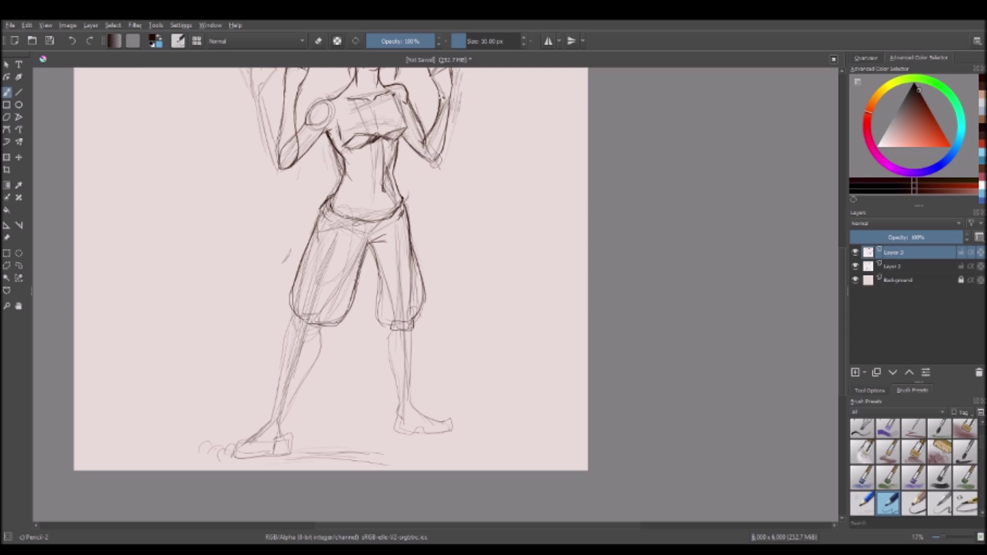
Step: Draw gathered cuffs below the pant legs and outline both sides of the right-hand lower leg down to the ankle
{"action": "left_click_drag", "start_coordinate": [291, 313], "coordinate": [319, 331]}
{"action": "left_click_drag", "start_coordinate": [387, 325], "coordinate": [399, 329]}
{"action": "left_click_drag", "start_coordinate": [384, 331], "coordinate": [393, 394]}
{"action": "key", "text": "ctrl+z"}
{"action": "left_click_drag", "start_coordinate": [385, 349], "coordinate": [396, 409]}
{"action": "left_click_drag", "start_coordinate": [411, 333], "coordinate": [414, 410]}
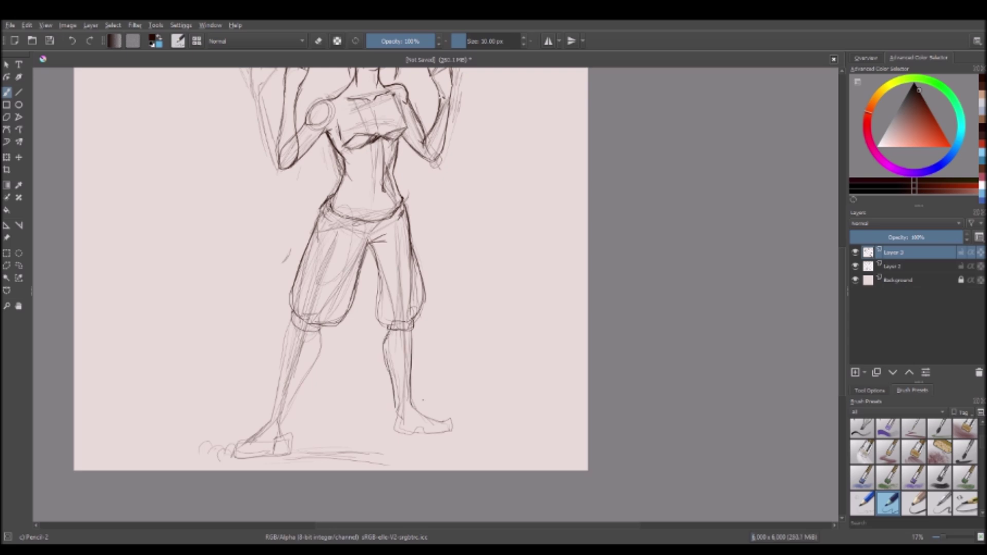
Step: Outline the left-hand lower leg from the cuff to the foot and strengthen the other leg's ankle line
{"action": "left_click_drag", "start_coordinate": [321, 331], "coordinate": [285, 421]}
{"action": "left_click_drag", "start_coordinate": [292, 323], "coordinate": [267, 424]}
{"action": "left_click_drag", "start_coordinate": [280, 358], "coordinate": [250, 439]}
{"action": "left_click_drag", "start_coordinate": [399, 387], "coordinate": [395, 411]}
Step: Hide the rough sketch on Layer 2 to check the refined lines alone, and show it again
{"action": "key", "text": "minus"}
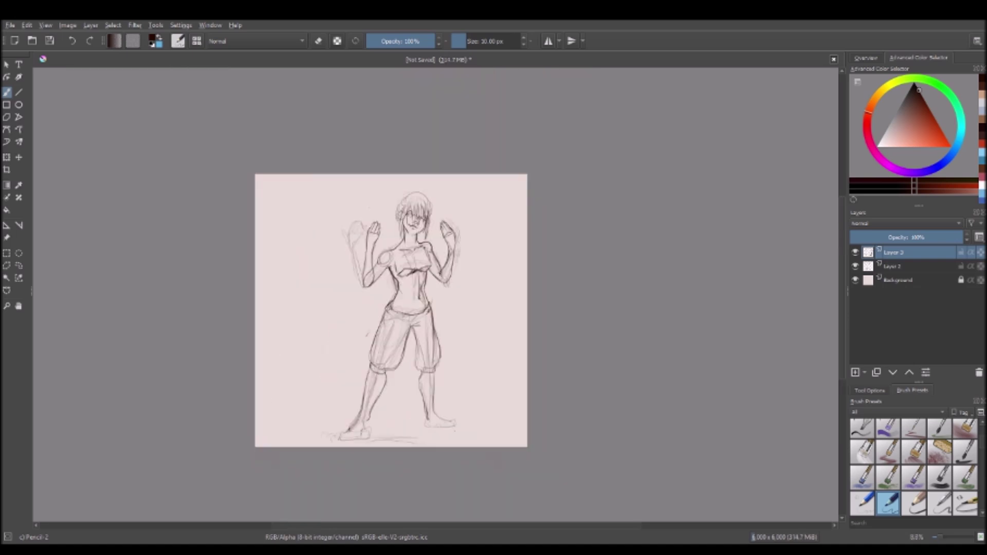
{"action": "key", "text": "plus"}
{"action": "left_click", "coordinate": [855, 266]}
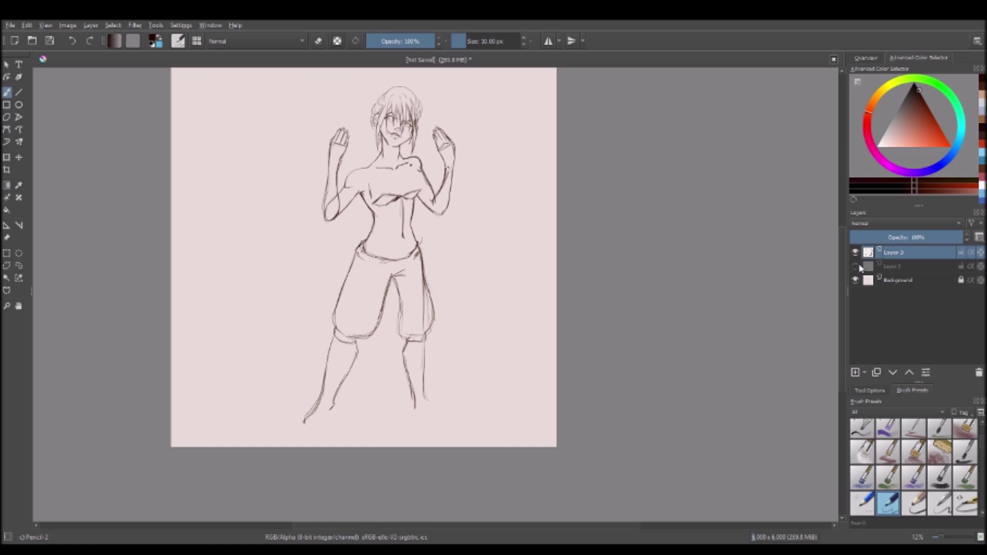
{"action": "left_click", "coordinate": [856, 267]}
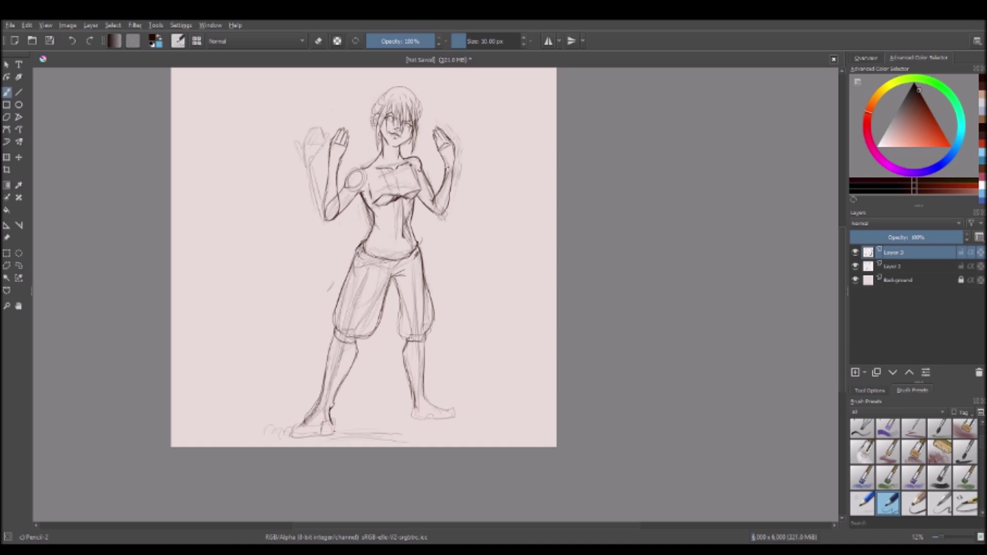
Step: Draw both feet, with rounded toes on the left-hand foot and a flat sole on the right-hand one
{"action": "key", "text": "ctrl+z"}
{"action": "left_click_drag", "start_coordinate": [291, 431], "coordinate": [319, 429]}
{"action": "mouse_move", "coordinate": [407, 388]}
{"action": "left_mouse_down"}
{"action": "mouse_move", "coordinate": [417, 424]}
{"action": "mouse_move", "coordinate": [457, 414]}
{"action": "mouse_move", "coordinate": [450, 407]}
{"action": "left_mouse_up"}
{"action": "key", "text": "ctrl+z"}
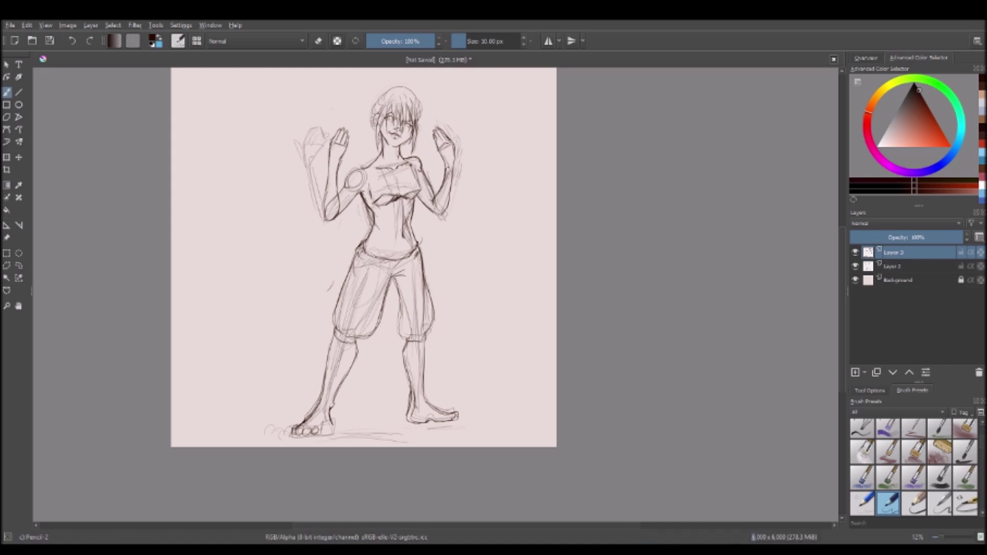
Step: Examine the figure's upper body, waist and legs up close
{"action": "key", "text": "plus"}
{"action": "key", "text": "plus"}
{"action": "key", "text": "plus"}
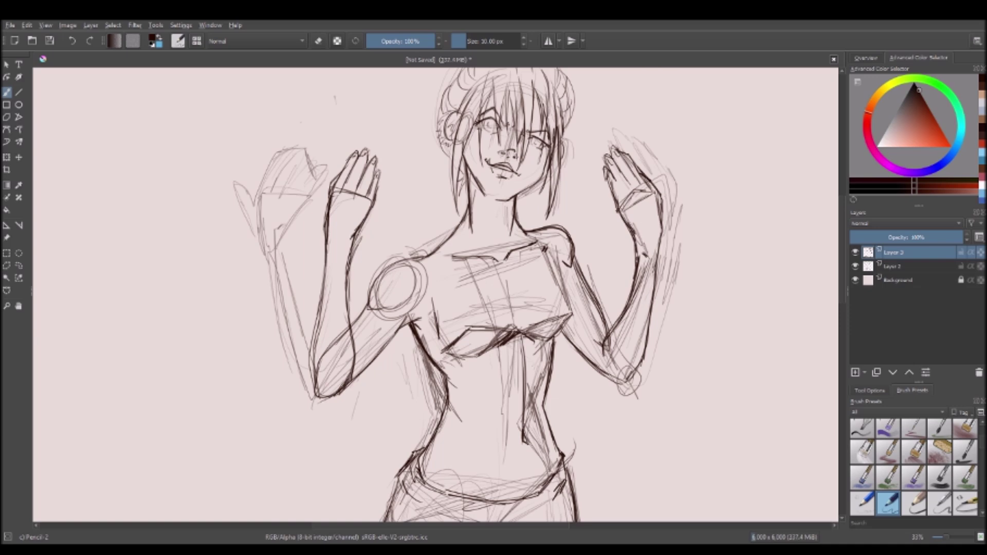
{"action": "key", "text": "minus"}
{"action": "key", "text": "e"}
{"action": "key", "text": "e"}
{"action": "scroll", "coordinate": [842, 279], "scroll_direction": "down", "scroll_amount": 3}
{"action": "scroll", "coordinate": [843, 279], "scroll_direction": "up", "scroll_amount": 3}
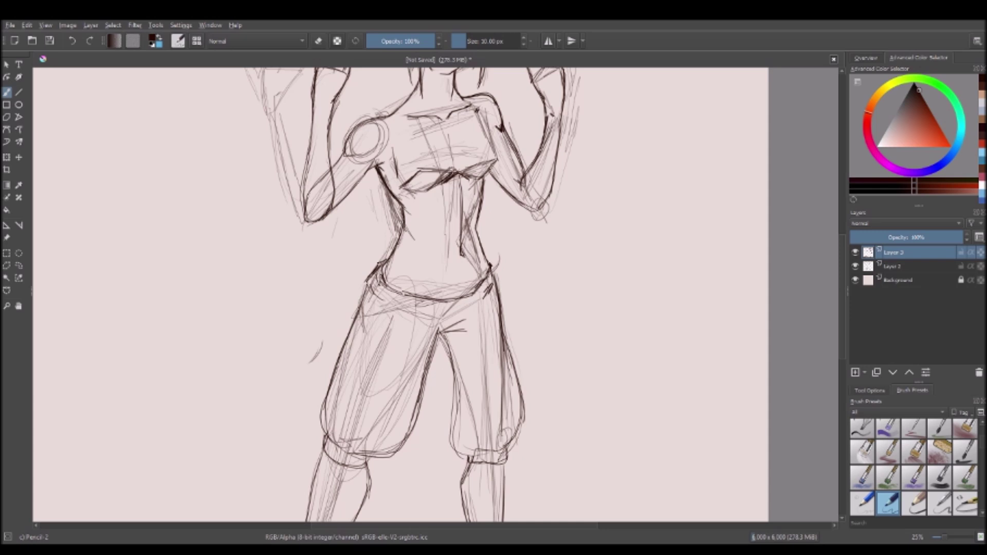
{"action": "scroll", "coordinate": [843, 279], "scroll_direction": "down", "scroll_amount": 4}
{"action": "scroll", "coordinate": [843, 279], "scroll_direction": "up", "scroll_amount": 3}
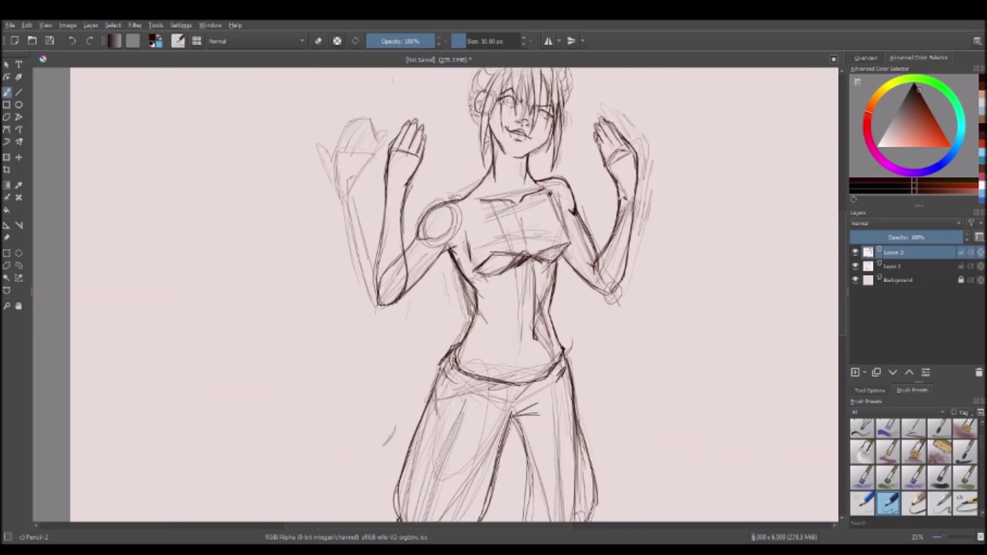
Step: Sketch the side edges of a sleeveless top from both shoulders down to the bust
{"action": "left_click", "coordinate": [515, 182]}
{"action": "left_click_drag", "start_coordinate": [464, 206], "coordinate": [464, 268]}
{"action": "left_click_drag", "start_coordinate": [541, 180], "coordinate": [560, 231]}
{"action": "left_click_drag", "start_coordinate": [469, 189], "coordinate": [465, 250]}
{"action": "left_click_drag", "start_coordinate": [540, 181], "coordinate": [567, 240]}
{"action": "key", "text": "slash"}
{"action": "key", "text": "slash"}
{"action": "mouse_move", "coordinate": [555, 162]}
{"action": "left_mouse_down"}
{"action": "mouse_move", "coordinate": [590, 206]}
{"action": "mouse_move", "coordinate": [570, 242]}
{"action": "left_mouse_up"}
{"action": "left_click_drag", "start_coordinate": [542, 195], "coordinate": [551, 205]}
{"action": "left_click_drag", "start_coordinate": [474, 221], "coordinate": [470, 259]}
{"action": "key", "text": "ctrl+z"}
Step: Redraw and darken the top's left-hand armhole edge from the shoulder downwards
{"action": "key", "text": "plus"}
{"action": "left_click_drag", "start_coordinate": [478, 180], "coordinate": [473, 241]}
{"action": "left_click_drag", "start_coordinate": [477, 187], "coordinate": [473, 238]}
{"action": "key", "text": "slash"}
{"action": "left_click_drag", "start_coordinate": [514, 163], "coordinate": [476, 229]}
{"action": "key", "text": "slash"}
{"action": "left_click_drag", "start_coordinate": [478, 178], "coordinate": [470, 244]}
Step: Strengthen the top's right-hand edge and the contour beneath the bust
{"action": "key", "text": "minus"}
{"action": "key", "text": "minus"}
{"action": "key", "text": "plus"}
{"action": "key", "text": "plus"}
{"action": "mouse_move", "coordinate": [514, 197]}
{"action": "left_mouse_down"}
{"action": "mouse_move", "coordinate": [507, 263]}
{"action": "mouse_move", "coordinate": [540, 277]}
{"action": "mouse_move", "coordinate": [634, 240]}
{"action": "left_mouse_up"}
{"action": "mouse_move", "coordinate": [516, 267]}
{"action": "left_mouse_down"}
{"action": "mouse_move", "coordinate": [612, 247]}
{"action": "mouse_move", "coordinate": [579, 252]}
{"action": "left_mouse_up"}
{"action": "left_click_drag", "start_coordinate": [629, 244], "coordinate": [648, 235]}
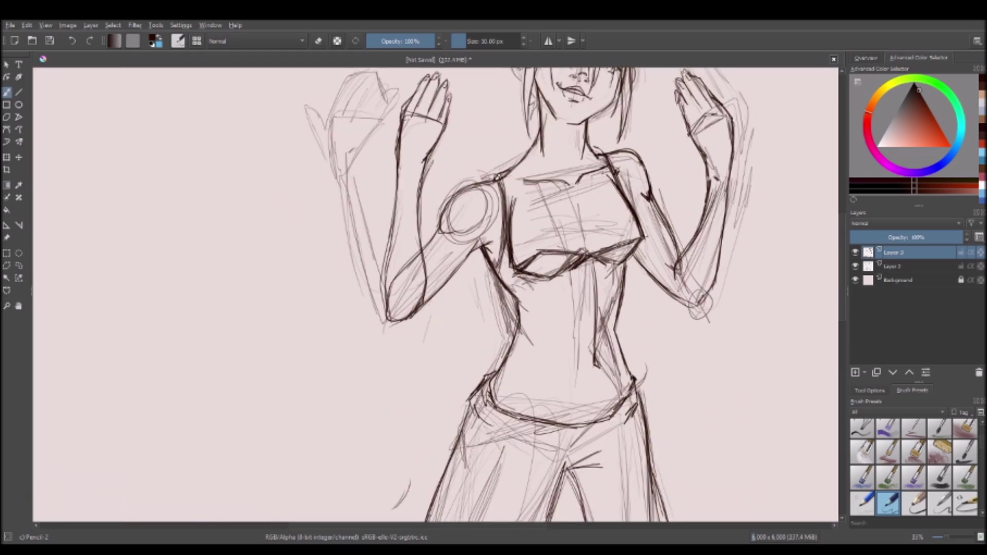
Step: Thicken the top's left-hand side edge and the strap over that shoulder
{"action": "left_click_drag", "start_coordinate": [504, 208], "coordinate": [499, 278]}
{"action": "scroll", "coordinate": [437, 293], "scroll_direction": "down", "scroll_amount": 5}
{"action": "scroll", "coordinate": [436, 293], "scroll_direction": "up", "scroll_amount": 6}
{"action": "left_click_drag", "start_coordinate": [514, 210], "coordinate": [528, 258]}
{"action": "left_click_drag", "start_coordinate": [542, 188], "coordinate": [510, 208]}
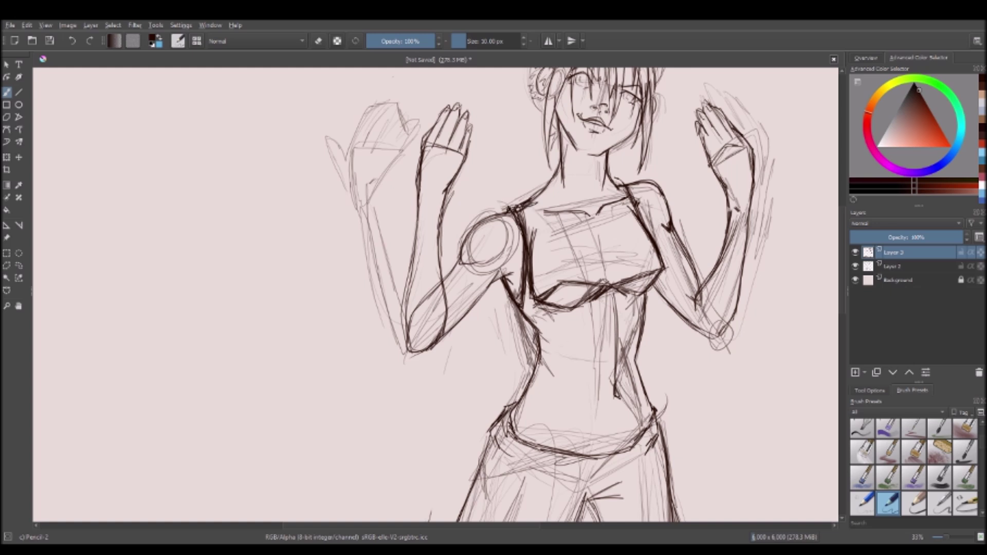
Step: Draw the top's curved hem across the lower ribcage and darken its right-hand side down to the hem
{"action": "left_click_drag", "start_coordinate": [651, 288], "coordinate": [640, 336]}
{"action": "left_click_drag", "start_coordinate": [540, 351], "coordinate": [643, 335]}
{"action": "left_click_drag", "start_coordinate": [651, 285], "coordinate": [642, 336]}
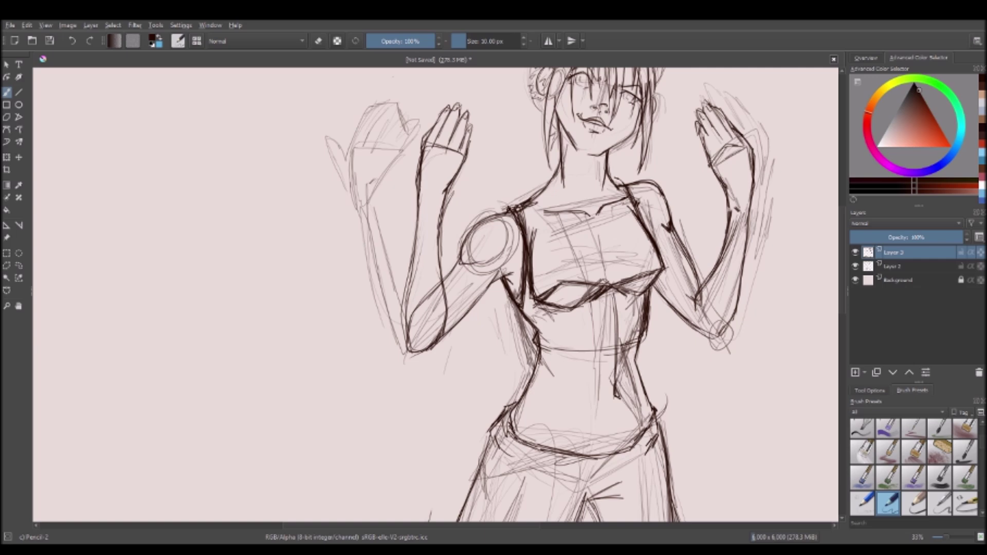
{"action": "scroll", "coordinate": [436, 293], "scroll_direction": "down", "scroll_amount": 1}
{"action": "left_click_drag", "start_coordinate": [594, 352], "coordinate": [650, 328]}
Step: Add small rounded marks along the base of the fingers on both raised hands
{"action": "scroll", "coordinate": [437, 293], "scroll_direction": "down", "scroll_amount": 5}
{"action": "scroll", "coordinate": [437, 293], "scroll_direction": "up", "scroll_amount": 5}
{"action": "scroll", "coordinate": [437, 293], "scroll_direction": "down", "scroll_amount": 3}
{"action": "scroll", "coordinate": [436, 293], "scroll_direction": "up", "scroll_amount": 3}
{"action": "scroll", "coordinate": [436, 292], "scroll_direction": "up", "scroll_amount": 4}
{"action": "left_click_drag", "start_coordinate": [396, 213], "coordinate": [413, 222]}
{"action": "left_click_drag", "start_coordinate": [414, 221], "coordinate": [425, 229]}
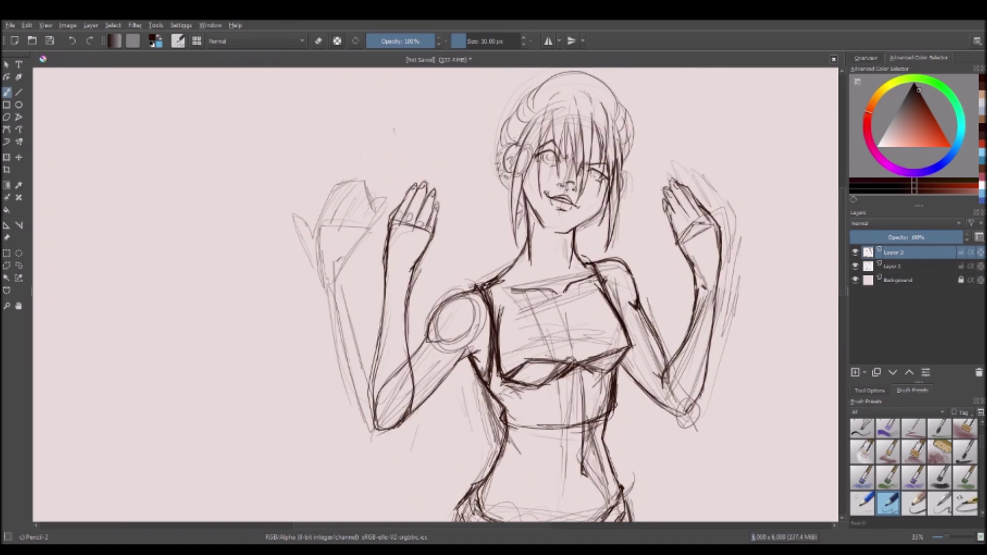
{"action": "left_click_drag", "start_coordinate": [694, 212], "coordinate": [708, 228]}
{"action": "left_click_drag", "start_coordinate": [678, 218], "coordinate": [694, 235]}
Step: Draw a V-shaped neckline between the top's shoulder straps and darken its edges
{"action": "scroll", "coordinate": [437, 293], "scroll_direction": "up", "scroll_amount": 3}
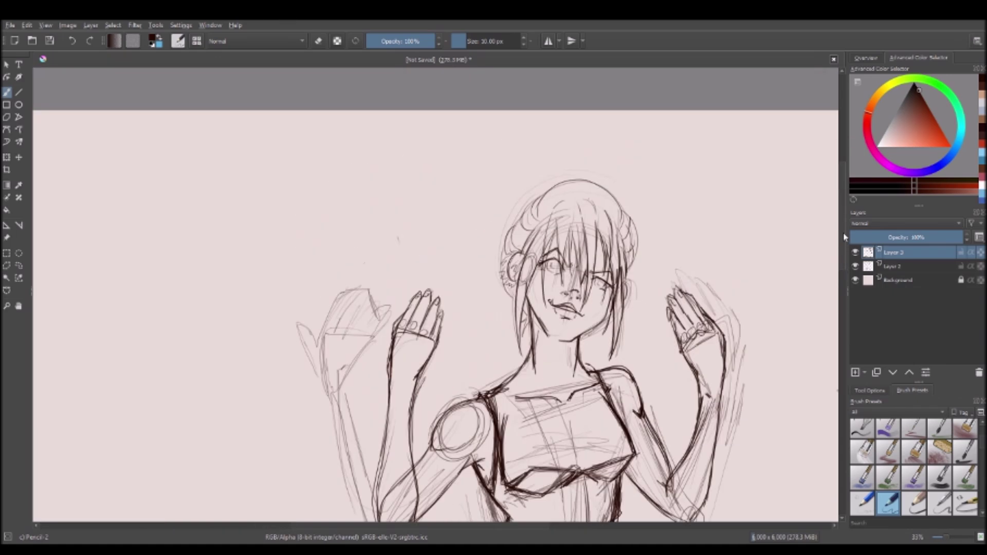
{"action": "scroll", "coordinate": [437, 293], "scroll_direction": "down", "scroll_amount": 3}
{"action": "scroll", "coordinate": [436, 293], "scroll_direction": "down", "scroll_amount": 2}
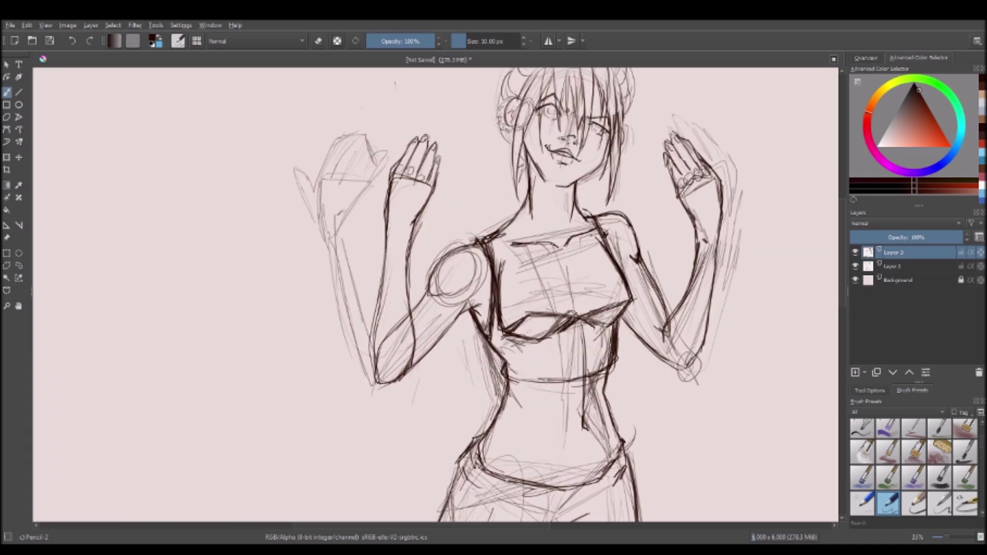
{"action": "scroll", "coordinate": [437, 293], "scroll_direction": "down", "scroll_amount": 5}
{"action": "scroll", "coordinate": [841, 222], "scroll_direction": "up", "scroll_amount": 8}
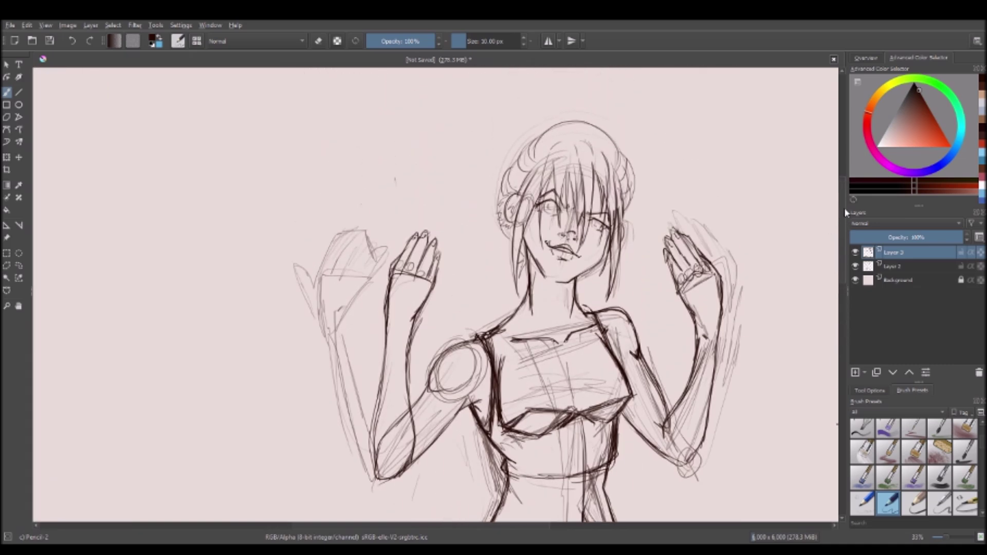
{"action": "scroll", "coordinate": [437, 293], "scroll_direction": "down", "scroll_amount": 2}
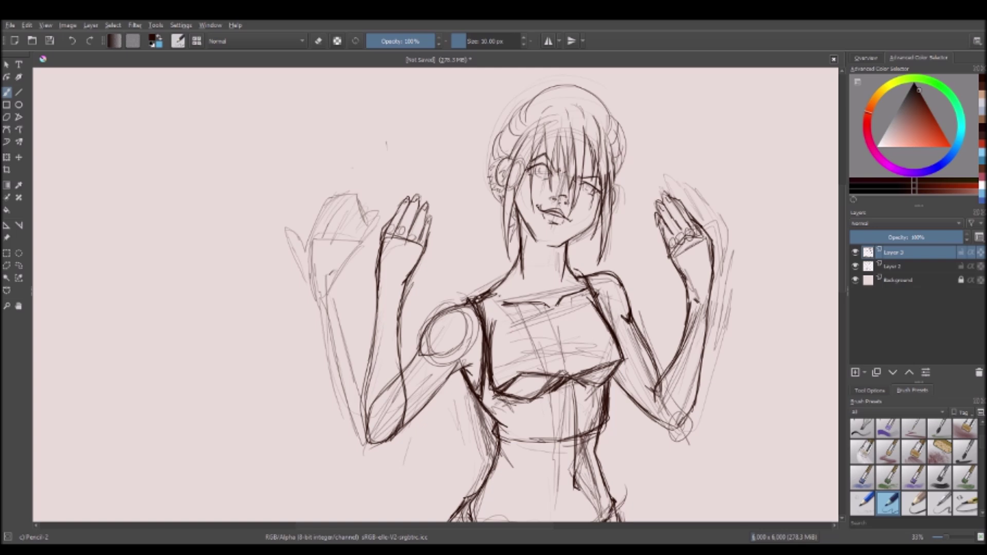
{"action": "left_click_drag", "start_coordinate": [576, 282], "coordinate": [564, 340]}
{"action": "left_click_drag", "start_coordinate": [495, 290], "coordinate": [565, 343]}
{"action": "left_click_drag", "start_coordinate": [581, 280], "coordinate": [567, 340]}
{"action": "left_click_drag", "start_coordinate": [594, 275], "coordinate": [607, 321]}
{"action": "left_click_drag", "start_coordinate": [580, 276], "coordinate": [565, 345]}
{"action": "left_click_drag", "start_coordinate": [494, 287], "coordinate": [560, 337]}
{"action": "key", "text": "e"}
{"action": "key", "text": "e"}
Step: Draw a long wristband around each forearm below the hand
{"action": "scroll", "coordinate": [528, 292], "scroll_direction": "down", "scroll_amount": 3}
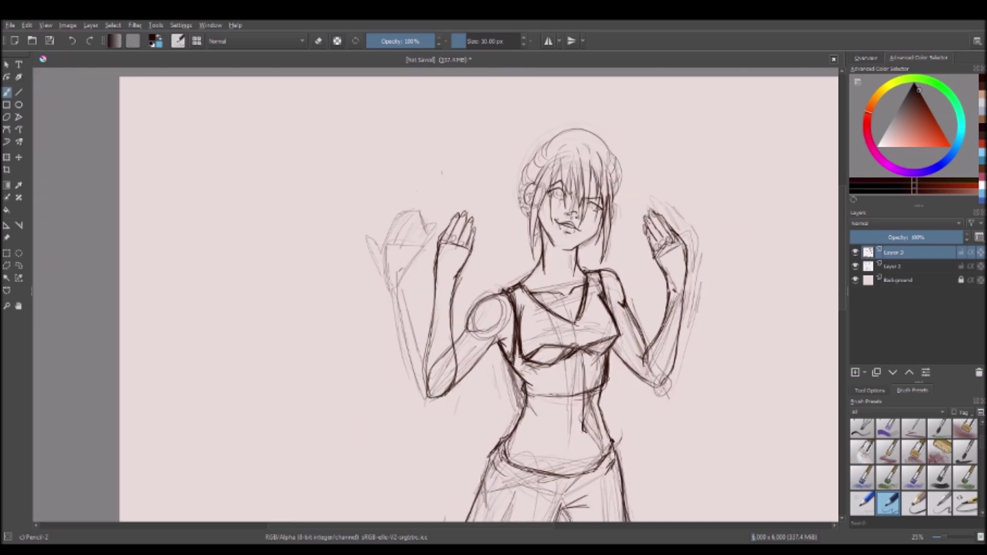
{"action": "scroll", "coordinate": [504, 285], "scroll_direction": "up", "scroll_amount": 8}
{"action": "scroll", "coordinate": [504, 284], "scroll_direction": "down", "scroll_amount": 6}
{"action": "scroll", "coordinate": [504, 284], "scroll_direction": "up", "scroll_amount": 1}
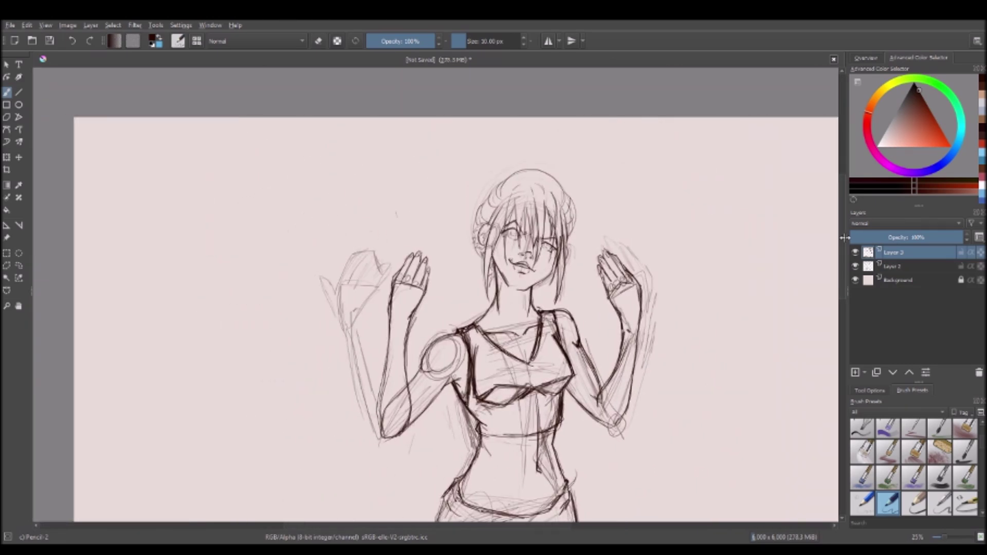
{"action": "left_click_drag", "start_coordinate": [401, 257], "coordinate": [388, 294]}
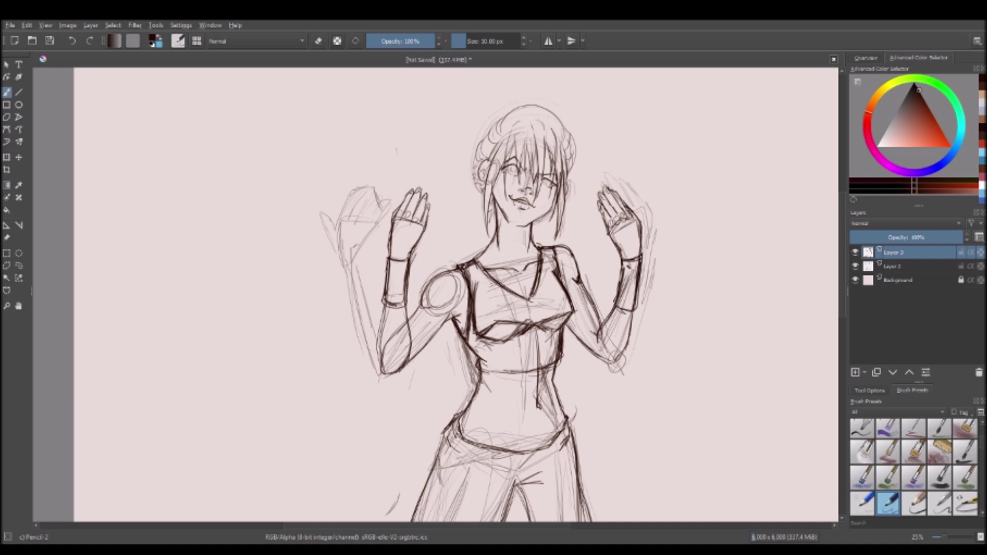
Step: Add light contour lines to the abdomen and crease lines at the pants' crotch and cuffs
{"action": "key", "text": "minus"}
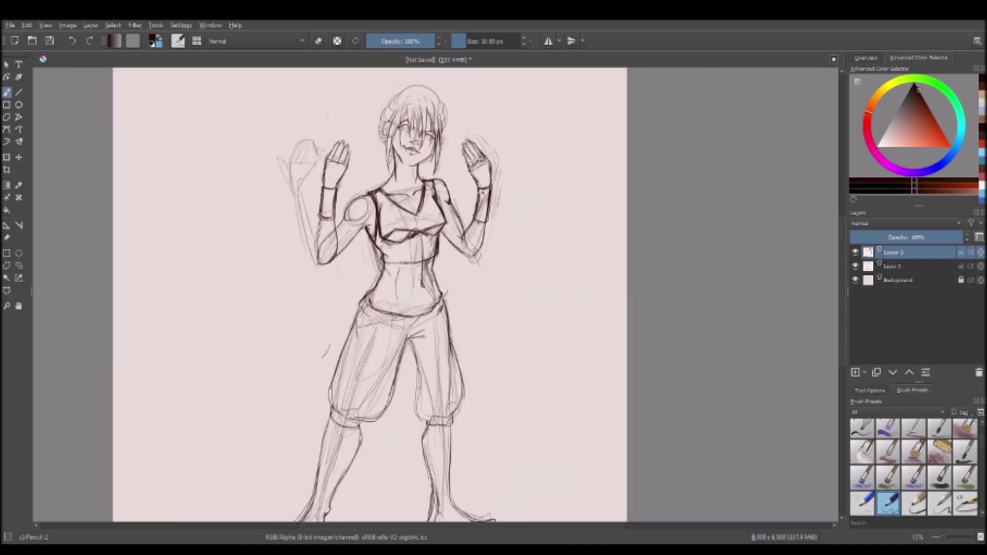
{"action": "key", "text": "plus"}
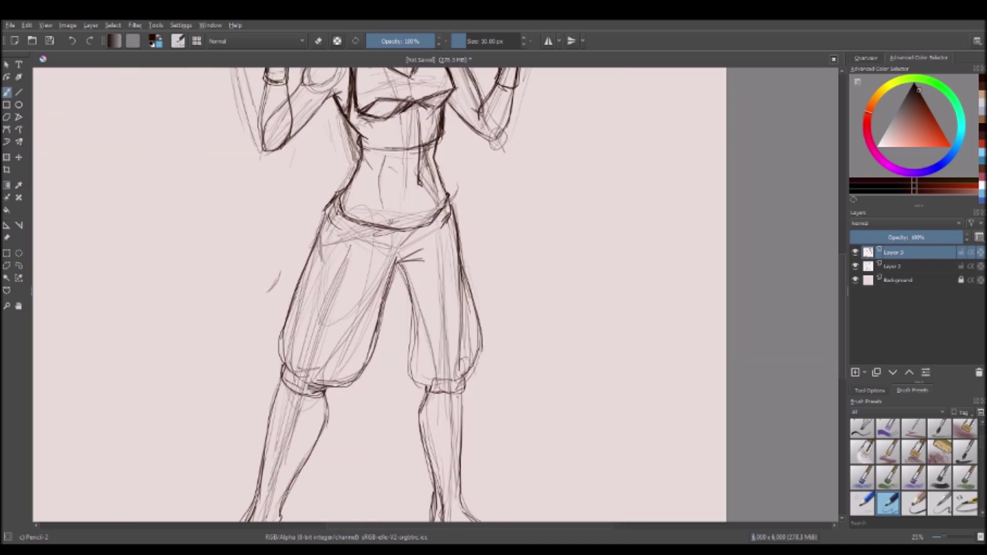
{"action": "key", "text": "minus"}
{"action": "key", "text": "plus"}
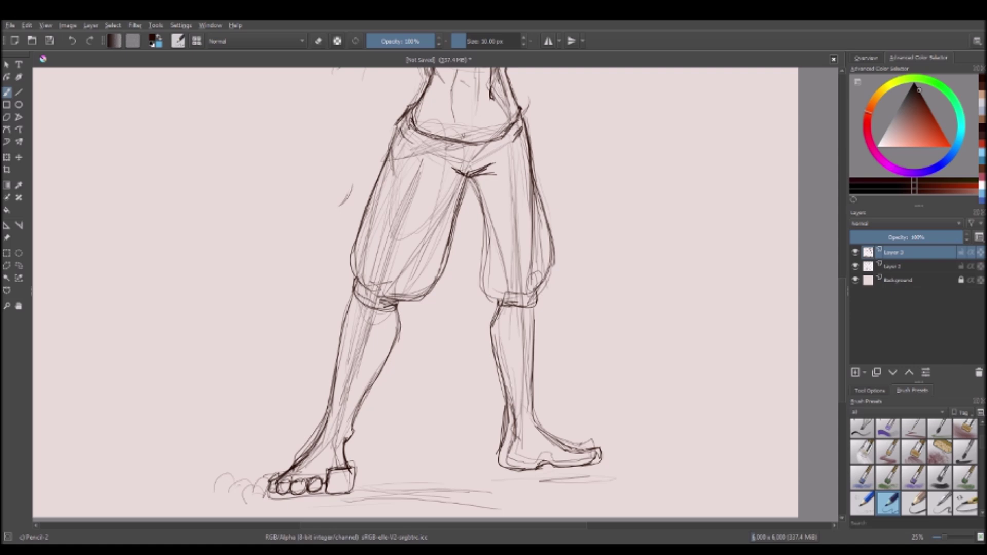
Step: Darken the left-hand foot's toe outlines and sketch a row of rounded shapes on the ground beside it
{"action": "scroll", "coordinate": [416, 291], "scroll_direction": "down", "scroll_amount": 2}
{"action": "scroll", "coordinate": [416, 292], "scroll_direction": "down", "scroll_amount": 2}
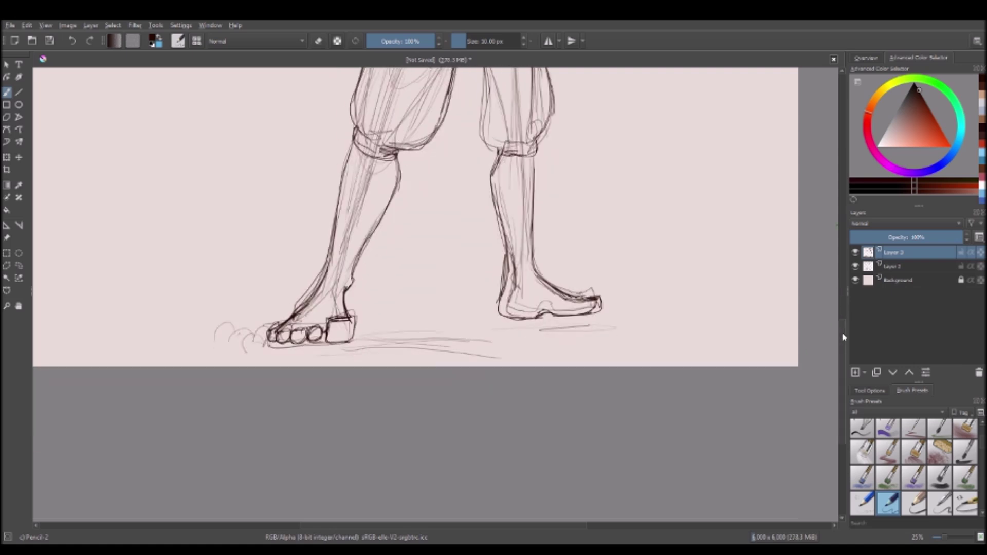
{"action": "scroll", "coordinate": [415, 292], "scroll_direction": "left", "scroll_amount": 4}
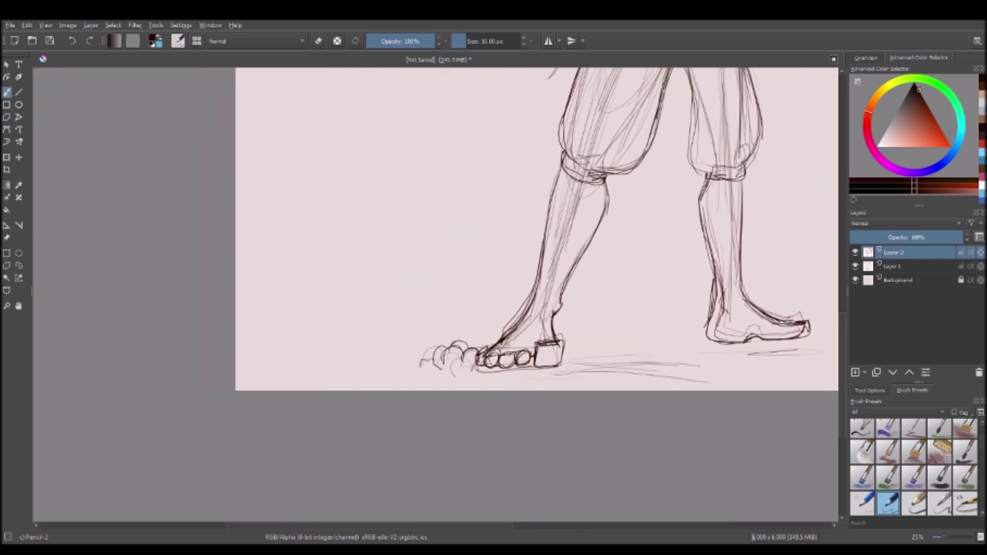
{"action": "key", "text": "minus"}
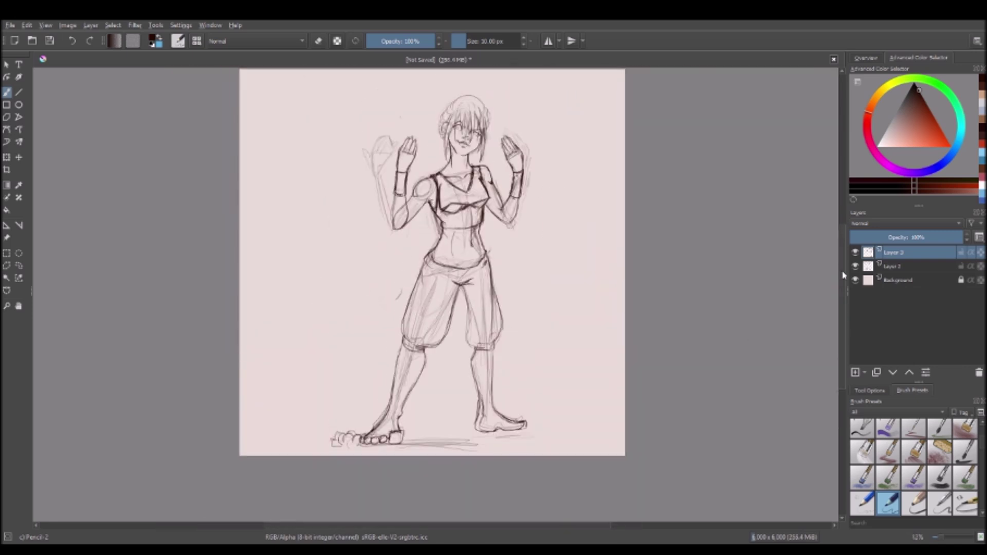
{"action": "key", "text": "minus"}
{"action": "key", "text": "plus"}
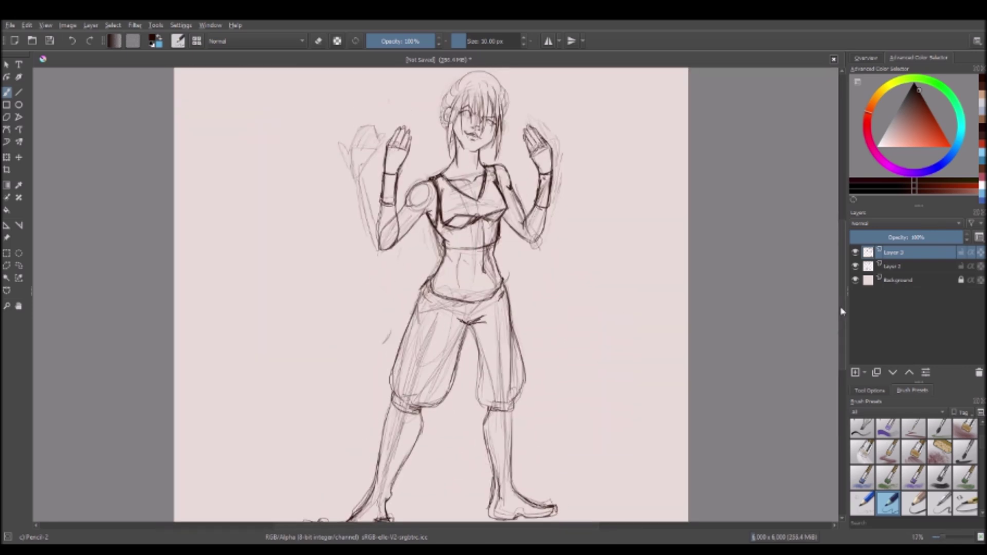
Step: On a new layer beneath the sketches, paint all bare skin from face to feet light peach with the Brush textured preset
{"action": "left_click", "coordinate": [894, 143]}
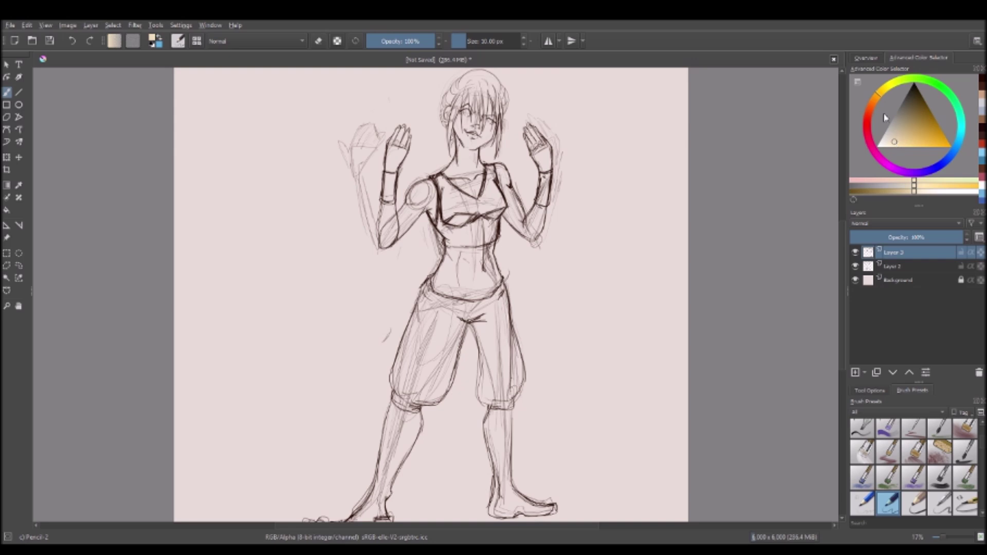
{"action": "left_click", "coordinate": [965, 477]}
{"action": "key", "text": "Insert"}
{"action": "left_click_drag", "start_coordinate": [453, 257], "coordinate": [442, 283]}
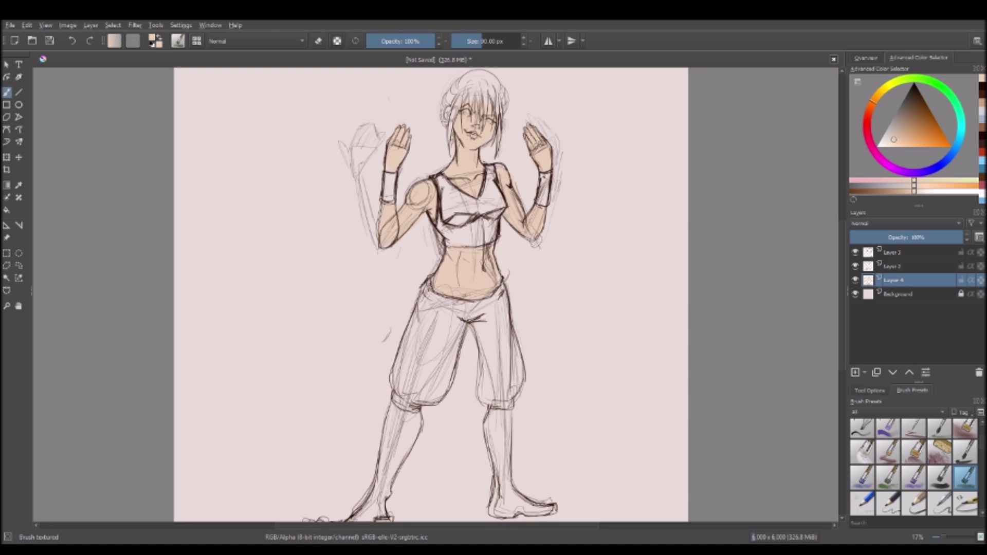
{"action": "scroll", "coordinate": [431, 295], "scroll_direction": "down", "scroll_amount": 3}
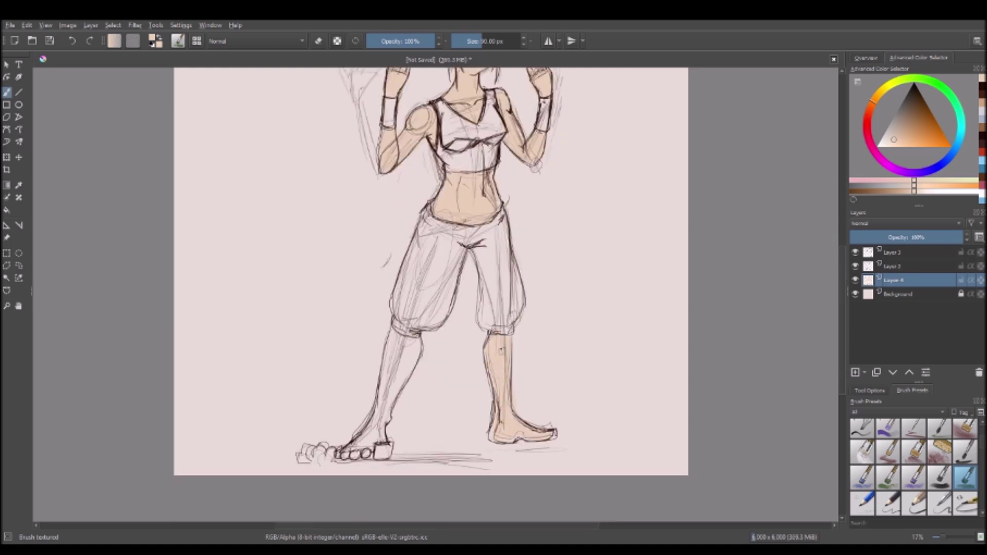
{"action": "left_click_drag", "start_coordinate": [406, 342], "coordinate": [349, 455]}
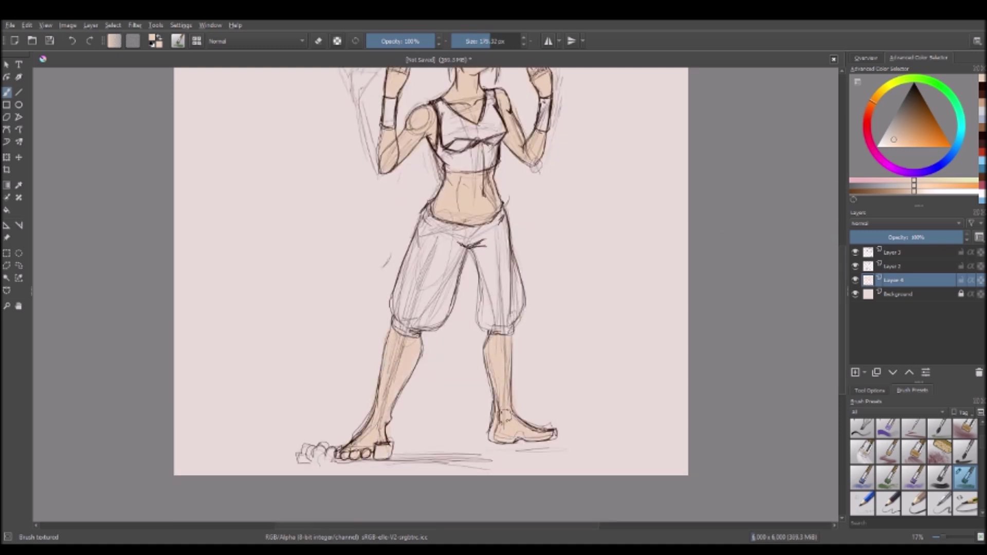
Step: Choose a light green and fill in the pants, the V-neck top and both wristbands
{"action": "scroll", "coordinate": [430, 295], "scroll_direction": "up", "scroll_amount": 3}
{"action": "left_click", "coordinate": [910, 82]}
{"action": "left_click", "coordinate": [912, 128]}
{"action": "mouse_move", "coordinate": [481, 321]}
{"action": "left_mouse_down"}
{"action": "mouse_move", "coordinate": [501, 397]}
{"action": "mouse_move", "coordinate": [427, 308]}
{"action": "mouse_move", "coordinate": [411, 401]}
{"action": "mouse_move", "coordinate": [463, 334]}
{"action": "mouse_move", "coordinate": [496, 360]}
{"action": "mouse_move", "coordinate": [501, 401]}
{"action": "mouse_move", "coordinate": [478, 309]}
{"action": "mouse_move", "coordinate": [421, 386]}
{"action": "mouse_move", "coordinate": [407, 369]}
{"action": "left_mouse_up"}
{"action": "key", "text": "ctrl+z"}
{"action": "mouse_move", "coordinate": [445, 190]}
{"action": "left_mouse_down"}
{"action": "mouse_move", "coordinate": [486, 241]}
{"action": "mouse_move", "coordinate": [447, 247]}
{"action": "mouse_move", "coordinate": [496, 175]}
{"action": "mouse_move", "coordinate": [545, 209]}
{"action": "left_mouse_up"}
{"action": "left_click_drag", "start_coordinate": [390, 174], "coordinate": [388, 203]}
Step: Paint the pants' cuffs and the lower part of the wristbands in a darker green
{"action": "left_click", "coordinate": [460, 225], "text": "ctrl"}
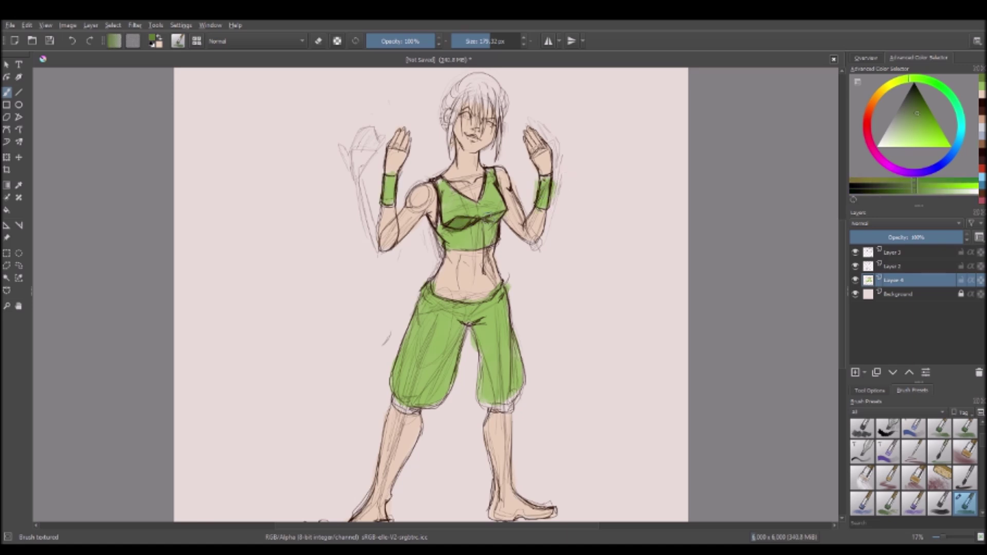
{"action": "scroll", "coordinate": [431, 295], "scroll_direction": "down", "scroll_amount": 3}
{"action": "left_click_drag", "start_coordinate": [393, 352], "coordinate": [421, 360]}
{"action": "left_click_drag", "start_coordinate": [488, 353], "coordinate": [520, 360]}
{"action": "left_click_drag", "start_coordinate": [383, 129], "coordinate": [393, 156]}
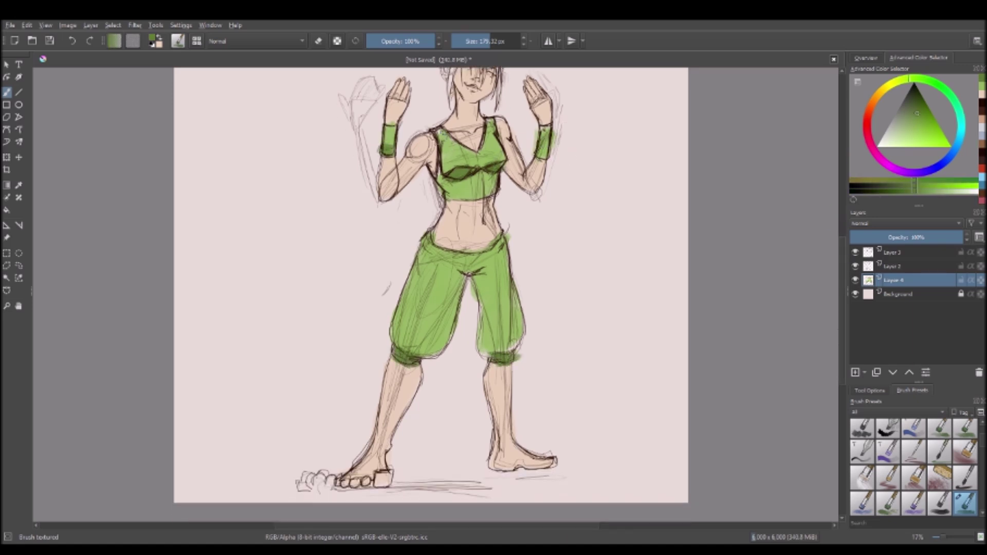
Step: Sample the skin tone, shift it to a darker reddish shade, and shade the midriff and both lower legs
{"action": "left_click", "coordinate": [478, 186], "text": "ctrl"}
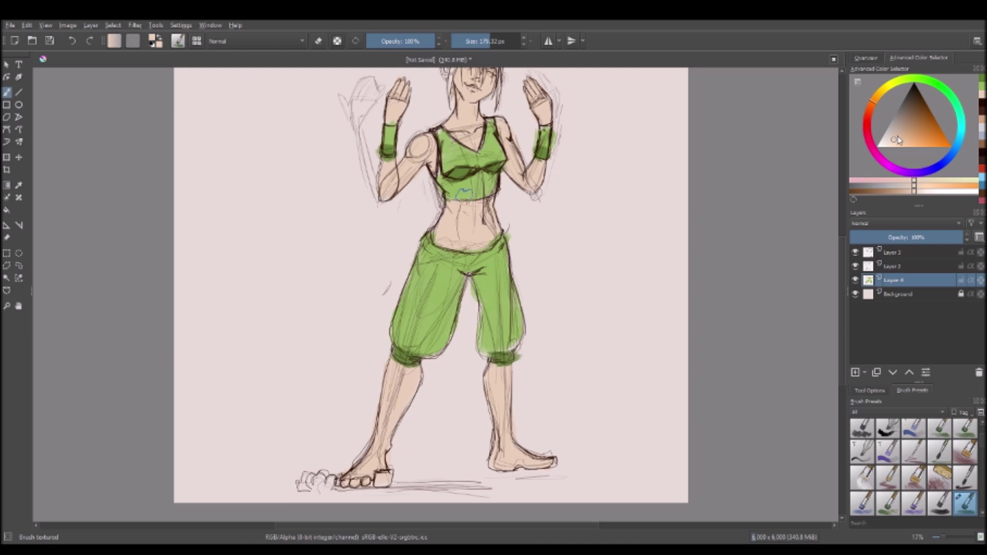
{"action": "left_click_drag", "start_coordinate": [897, 140], "coordinate": [902, 132]}
{"action": "left_click_drag", "start_coordinate": [446, 205], "coordinate": [441, 243]}
{"action": "mouse_move", "coordinate": [463, 216]}
{"action": "left_mouse_down"}
{"action": "mouse_move", "coordinate": [477, 233]}
{"action": "mouse_move", "coordinate": [438, 246]}
{"action": "left_mouse_up"}
{"action": "left_click_drag", "start_coordinate": [492, 198], "coordinate": [489, 234]}
{"action": "left_click_drag", "start_coordinate": [407, 362], "coordinate": [387, 450]}
{"action": "left_click_drag", "start_coordinate": [485, 365], "coordinate": [494, 466]}
Step: Shade both arms and the neck under the chin with the darker skin tone
{"action": "scroll", "coordinate": [431, 295], "scroll_direction": "up", "scroll_amount": 5}
{"action": "mouse_move", "coordinate": [391, 252]}
{"action": "left_mouse_down"}
{"action": "mouse_move", "coordinate": [434, 295]}
{"action": "mouse_move", "coordinate": [434, 278]}
{"action": "left_mouse_up"}
{"action": "mouse_move", "coordinate": [535, 263]}
{"action": "left_mouse_down"}
{"action": "mouse_move", "coordinate": [506, 296]}
{"action": "mouse_move", "coordinate": [524, 297]}
{"action": "left_mouse_up"}
{"action": "left_click_drag", "start_coordinate": [452, 190], "coordinate": [475, 211]}
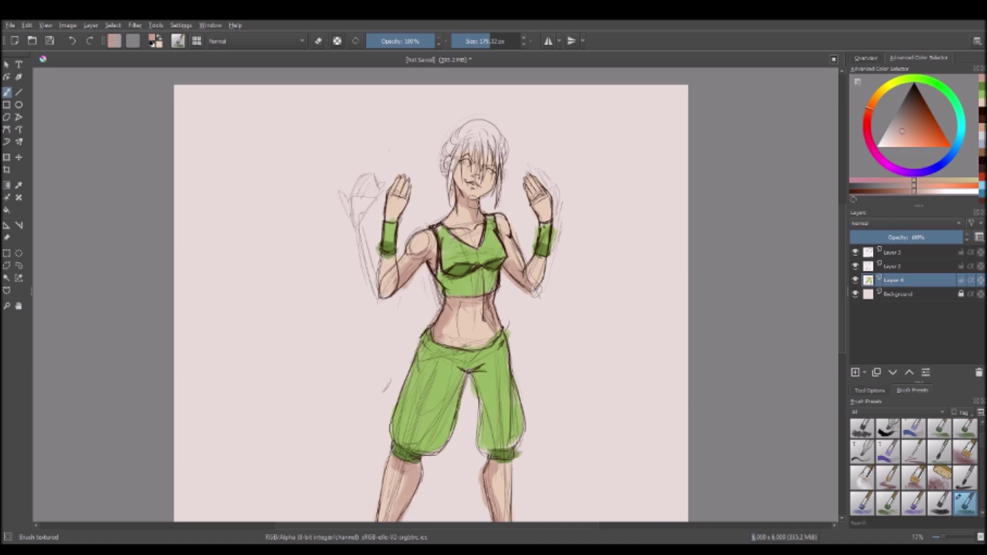
Step: Shade the forehead beneath the bangs, the side of the face and both raised hands with the darker skin tone
{"action": "left_click_drag", "start_coordinate": [458, 151], "coordinate": [470, 169]}
{"action": "left_click_drag", "start_coordinate": [454, 156], "coordinate": [498, 180]}
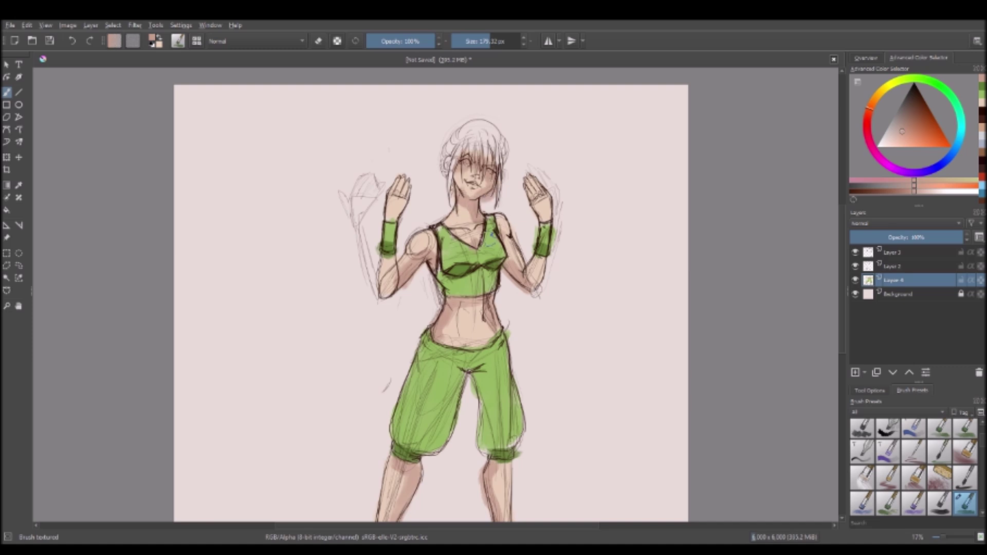
{"action": "scroll", "coordinate": [431, 303], "scroll_direction": "down", "scroll_amount": 1}
{"action": "key", "text": "plus"}
{"action": "mouse_move", "coordinate": [360, 169]}
{"action": "left_mouse_down"}
{"action": "mouse_move", "coordinate": [383, 138]}
{"action": "mouse_move", "coordinate": [366, 175]}
{"action": "left_mouse_up"}
{"action": "mouse_move", "coordinate": [568, 132]}
{"action": "left_mouse_down"}
{"action": "mouse_move", "coordinate": [595, 201]}
{"action": "mouse_move", "coordinate": [521, 265]}
{"action": "left_mouse_up"}
{"action": "left_click_drag", "start_coordinate": [471, 191], "coordinate": [494, 212]}
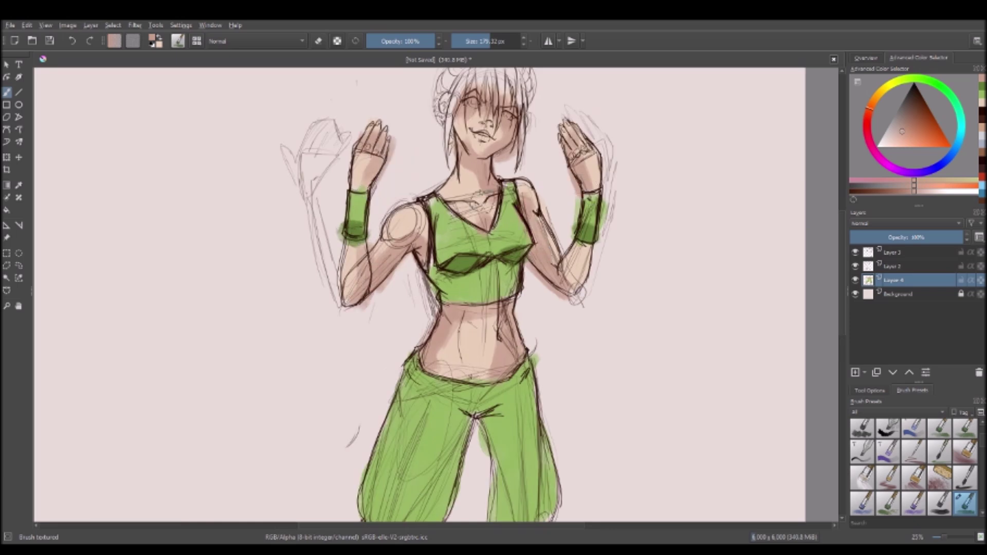
Step: Pick a deeper skin shade, reduce the brush to about 70 px, and deepen the shadows on the neck, midriff and both arms
{"action": "left_click", "coordinate": [905, 124]}
{"action": "key", "text": "bracketleft"}
{"action": "key", "text": "bracketleft"}
{"action": "key", "text": "bracketleft"}
{"action": "key", "text": "plus"}
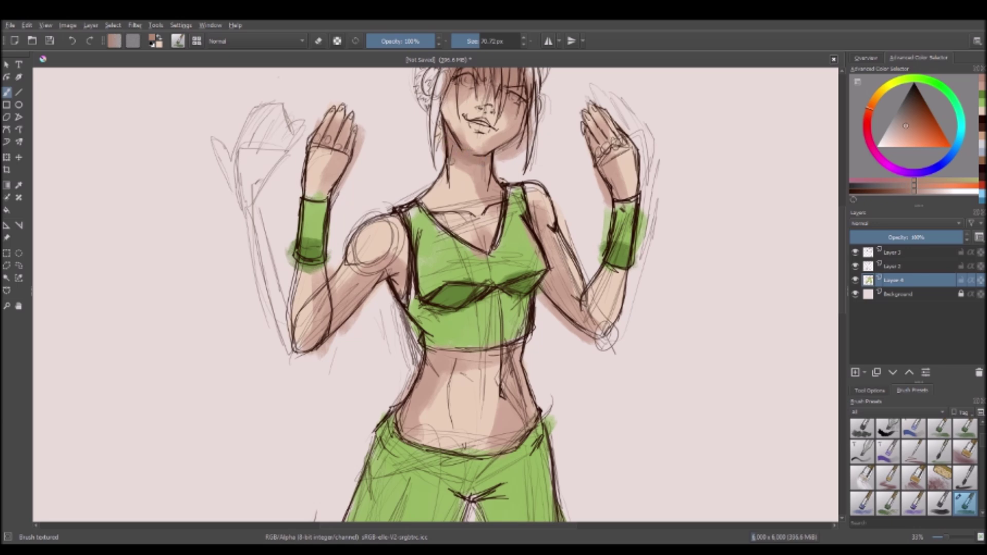
{"action": "left_click_drag", "start_coordinate": [487, 184], "coordinate": [500, 204]}
{"action": "mouse_move", "coordinate": [546, 324]}
{"action": "left_mouse_down"}
{"action": "mouse_move", "coordinate": [506, 357]}
{"action": "mouse_move", "coordinate": [531, 411]}
{"action": "mouse_move", "coordinate": [530, 444]}
{"action": "left_mouse_up"}
{"action": "mouse_move", "coordinate": [503, 352]}
{"action": "left_mouse_down"}
{"action": "mouse_move", "coordinate": [435, 349]}
{"action": "mouse_move", "coordinate": [408, 437]}
{"action": "left_mouse_up"}
{"action": "left_click_drag", "start_coordinate": [398, 268], "coordinate": [349, 329]}
{"action": "left_click_drag", "start_coordinate": [599, 275], "coordinate": [544, 334]}
{"action": "left_click_drag", "start_coordinate": [544, 208], "coordinate": [539, 242]}
{"action": "left_click_drag", "start_coordinate": [467, 514], "coordinate": [509, 328]}
{"action": "scroll", "coordinate": [508, 362], "scroll_direction": "up", "scroll_amount": 5}
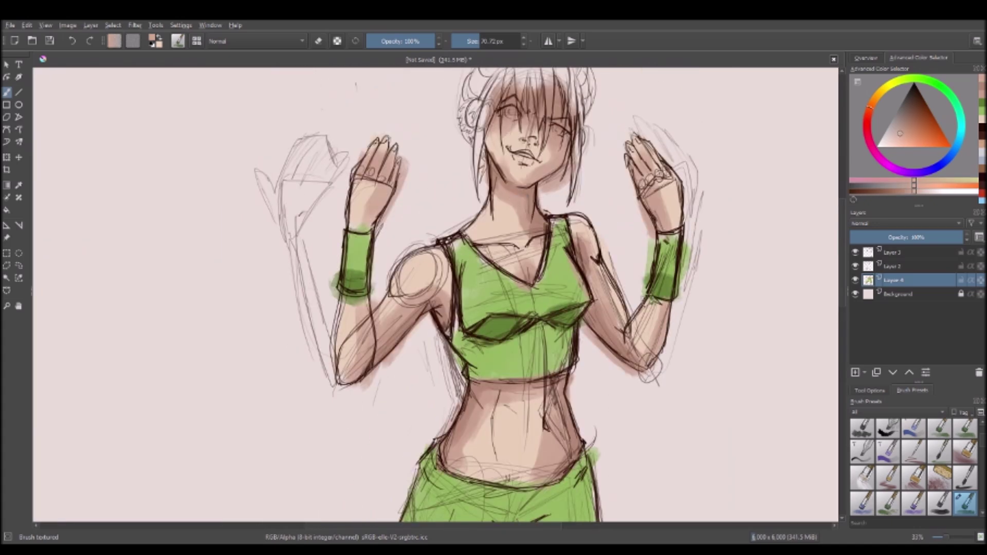
Step: Sample the outfit's green and paint a two-tone headband along both sides of the hair
{"action": "scroll", "coordinate": [550, 295], "scroll_direction": "up", "scroll_amount": 1}
{"action": "left_click", "coordinate": [535, 432], "text": "ctrl"}
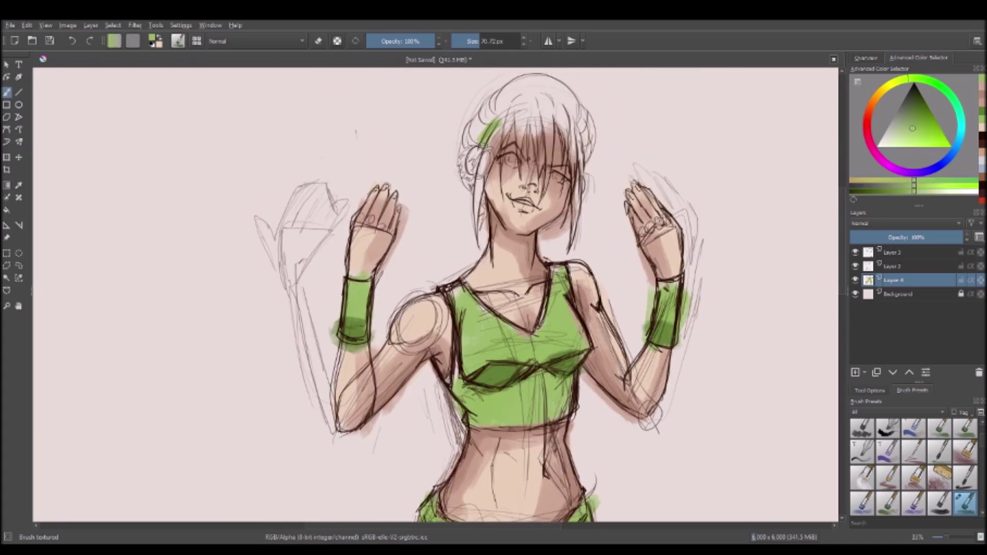
{"action": "left_click", "coordinate": [485, 144], "text": "ctrl"}
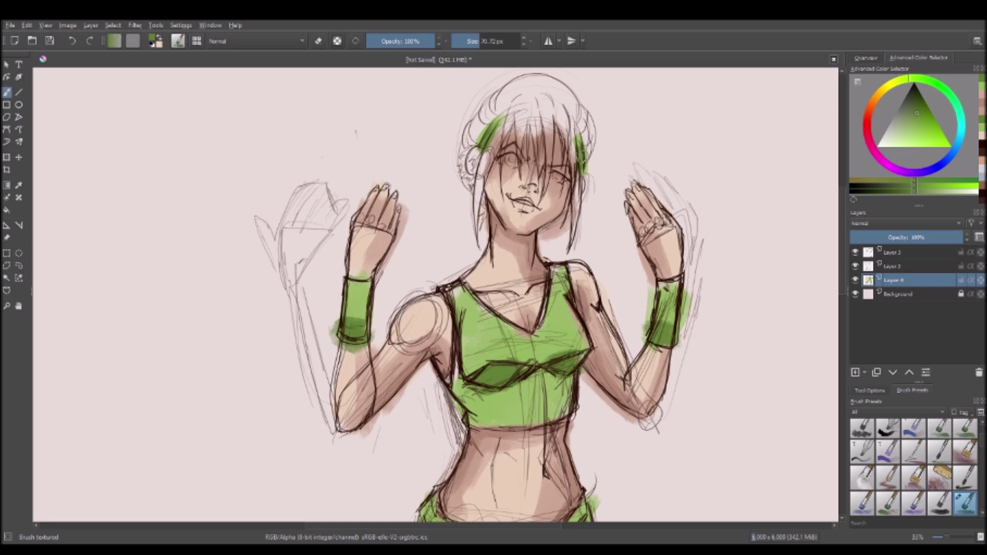
{"action": "left_click", "coordinate": [455, 316], "text": "ctrl"}
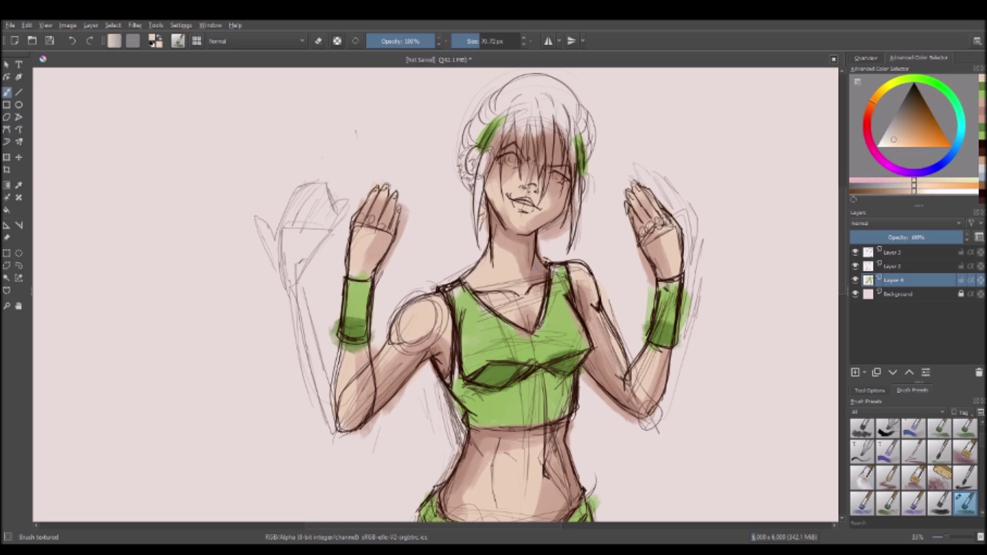
{"action": "left_click", "coordinate": [506, 275], "text": "ctrl"}
Step: Sample the dark brown line colour and fill in the crown of the hair, the side bun and the hair beside the face
{"action": "scroll", "coordinate": [506, 275], "scroll_direction": "up", "scroll_amount": 3}
{"action": "left_click", "coordinate": [531, 172], "text": "ctrl"}
{"action": "mouse_move", "coordinate": [519, 167]}
{"action": "left_mouse_down"}
{"action": "mouse_move", "coordinate": [512, 218]}
{"action": "mouse_move", "coordinate": [565, 231]}
{"action": "left_mouse_up"}
{"action": "mouse_move", "coordinate": [555, 176]}
{"action": "left_mouse_down"}
{"action": "mouse_move", "coordinate": [580, 226]}
{"action": "mouse_move", "coordinate": [514, 160]}
{"action": "mouse_move", "coordinate": [496, 175]}
{"action": "mouse_move", "coordinate": [502, 181]}
{"action": "mouse_move", "coordinate": [519, 161]}
{"action": "left_mouse_up"}
{"action": "left_click_drag", "start_coordinate": [586, 198], "coordinate": [591, 219]}
{"action": "left_click_drag", "start_coordinate": [476, 214], "coordinate": [457, 262]}
{"action": "left_click_drag", "start_coordinate": [472, 262], "coordinate": [488, 296]}
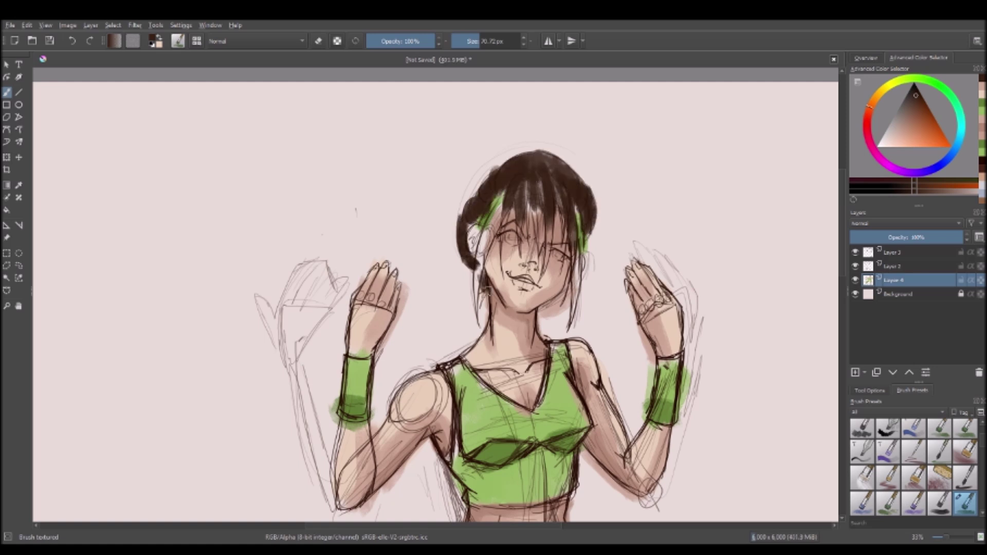
{"action": "scroll", "coordinate": [509, 205], "scroll_direction": "up", "scroll_amount": 1}
{"action": "left_click_drag", "start_coordinate": [493, 180], "coordinate": [462, 287]}
{"action": "left_click_drag", "start_coordinate": [462, 206], "coordinate": [458, 380]}
Step: Reduce the brush to about 29 px and paint thin dark brown bang strands and the side lock near the covered ear
{"action": "key", "text": "bracketleft"}
{"action": "key", "text": "bracketleft"}
{"action": "key", "text": "bracketleft"}
{"action": "key", "text": "bracketleft"}
{"action": "mouse_move", "coordinate": [531, 188]}
{"action": "left_mouse_down"}
{"action": "mouse_move", "coordinate": [524, 280]}
{"action": "mouse_move", "coordinate": [495, 292]}
{"action": "left_mouse_up"}
{"action": "left_click_drag", "start_coordinate": [509, 207], "coordinate": [477, 292]}
{"action": "left_click_drag", "start_coordinate": [549, 163], "coordinate": [537, 272]}
{"action": "mouse_move", "coordinate": [540, 191]}
{"action": "left_mouse_down"}
{"action": "mouse_move", "coordinate": [545, 278]}
{"action": "mouse_move", "coordinate": [536, 245]}
{"action": "left_mouse_up"}
{"action": "left_click_drag", "start_coordinate": [510, 208], "coordinate": [478, 293]}
{"action": "left_click_drag", "start_coordinate": [529, 191], "coordinate": [523, 277]}
{"action": "mouse_move", "coordinate": [478, 254]}
{"action": "left_mouse_down"}
{"action": "mouse_move", "coordinate": [456, 380]}
{"action": "mouse_move", "coordinate": [459, 369]}
{"action": "left_mouse_up"}
{"action": "mouse_move", "coordinate": [503, 219]}
{"action": "left_mouse_down"}
{"action": "mouse_move", "coordinate": [462, 347]}
{"action": "mouse_move", "coordinate": [477, 293]}
{"action": "left_mouse_up"}
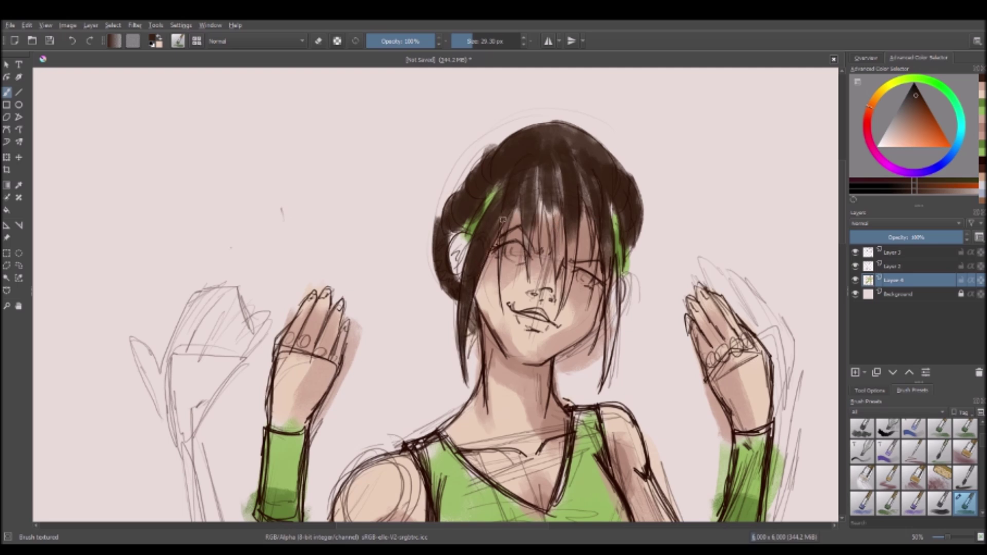
Step: Paint the remaining dark brown bangs across the forehead and eyes, plus the long lock on the far side of the face
{"action": "left_click_drag", "start_coordinate": [531, 174], "coordinate": [521, 266]}
{"action": "left_click_drag", "start_coordinate": [546, 169], "coordinate": [536, 247]}
{"action": "left_click_drag", "start_coordinate": [540, 185], "coordinate": [545, 261]}
{"action": "left_click_drag", "start_coordinate": [548, 195], "coordinate": [560, 272]}
{"action": "left_click_drag", "start_coordinate": [555, 170], "coordinate": [571, 288]}
{"action": "left_click_drag", "start_coordinate": [566, 223], "coordinate": [575, 321]}
{"action": "mouse_move", "coordinate": [581, 175]}
{"action": "left_mouse_down"}
{"action": "mouse_move", "coordinate": [592, 253]}
{"action": "mouse_move", "coordinate": [596, 208]}
{"action": "left_mouse_up"}
{"action": "mouse_move", "coordinate": [599, 238]}
{"action": "left_mouse_down"}
{"action": "mouse_move", "coordinate": [616, 350]}
{"action": "mouse_move", "coordinate": [598, 362]}
{"action": "left_mouse_up"}
{"action": "left_click_drag", "start_coordinate": [597, 255], "coordinate": [586, 368]}
{"action": "left_click_drag", "start_coordinate": [601, 223], "coordinate": [591, 251]}
{"action": "left_click_drag", "start_coordinate": [537, 164], "coordinate": [531, 220]}
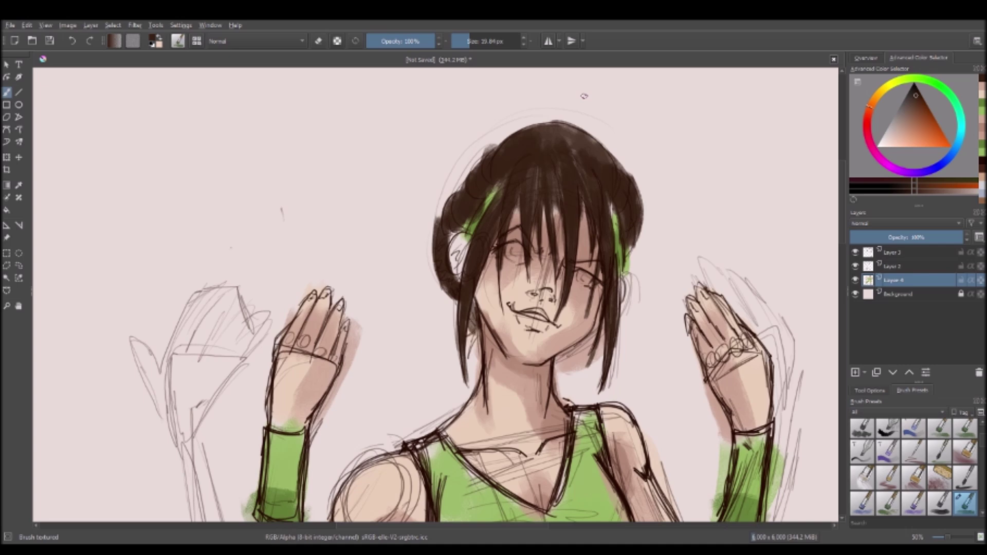
Step: Enlarge the brush to about 67 px and smooth out the dark brown fill over the crown and sides of the hair
{"action": "left_click_drag", "start_coordinate": [496, 138], "coordinate": [447, 229]}
{"action": "left_click_drag", "start_coordinate": [529, 129], "coordinate": [601, 157]}
{"action": "mouse_move", "coordinate": [534, 170]}
{"action": "left_mouse_down"}
{"action": "mouse_move", "coordinate": [555, 200]}
{"action": "mouse_move", "coordinate": [630, 242]}
{"action": "left_mouse_up"}
{"action": "key", "text": "minus"}
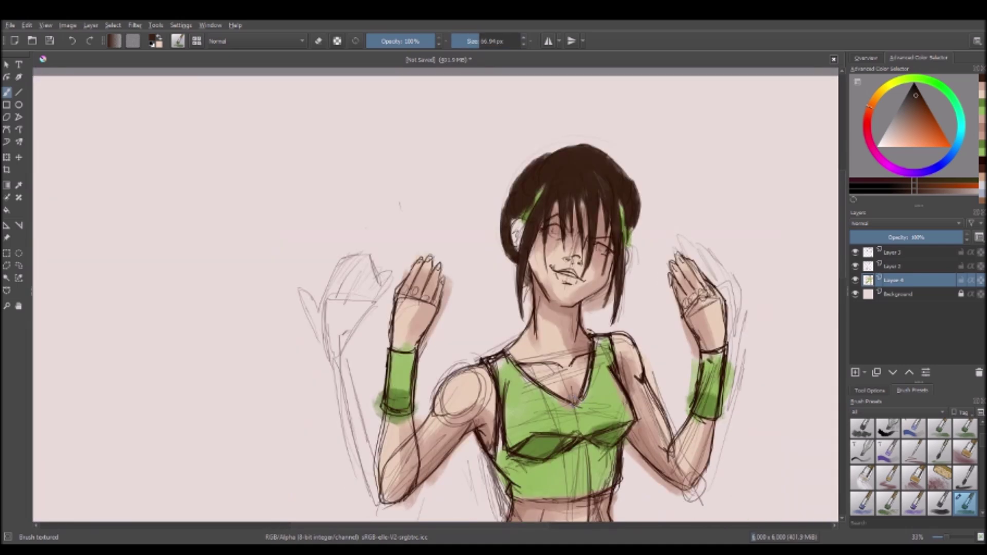
Step: Paint the round ear covers at both ends of the headband in a pale yellow-green
{"action": "key", "text": "plus"}
{"action": "left_click", "coordinate": [581, 195], "text": "ctrl"}
{"action": "left_click_drag", "start_coordinate": [478, 133], "coordinate": [506, 170]}
{"action": "left_click_drag", "start_coordinate": [658, 170], "coordinate": [678, 195]}
{"action": "key", "text": "minus"}
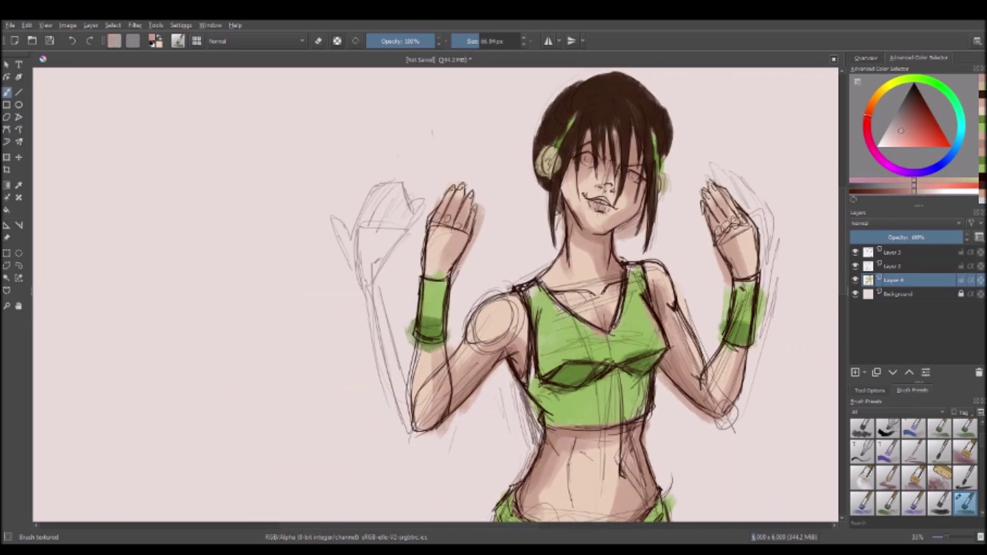
Step: Reduce the brush to about 21 px and colour the lips in a muted reddish pink
{"action": "key", "text": "plus"}
{"action": "key", "text": "bracketleft"}
{"action": "key", "text": "bracketleft"}
{"action": "key", "text": "bracketleft"}
{"action": "left_click", "coordinate": [806, 125], "text": "ctrl"}
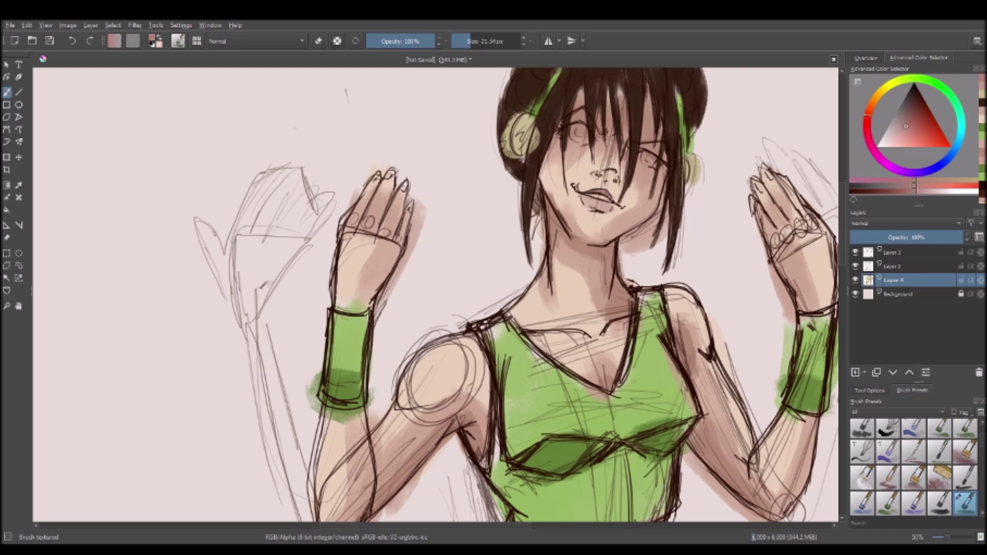
Step: Lighten the colour to a pale grey-pink, fill in both eyes, and add darker tones to the irises
{"action": "key", "text": "l"}
{"action": "key", "text": "l"}
{"action": "key", "text": "l"}
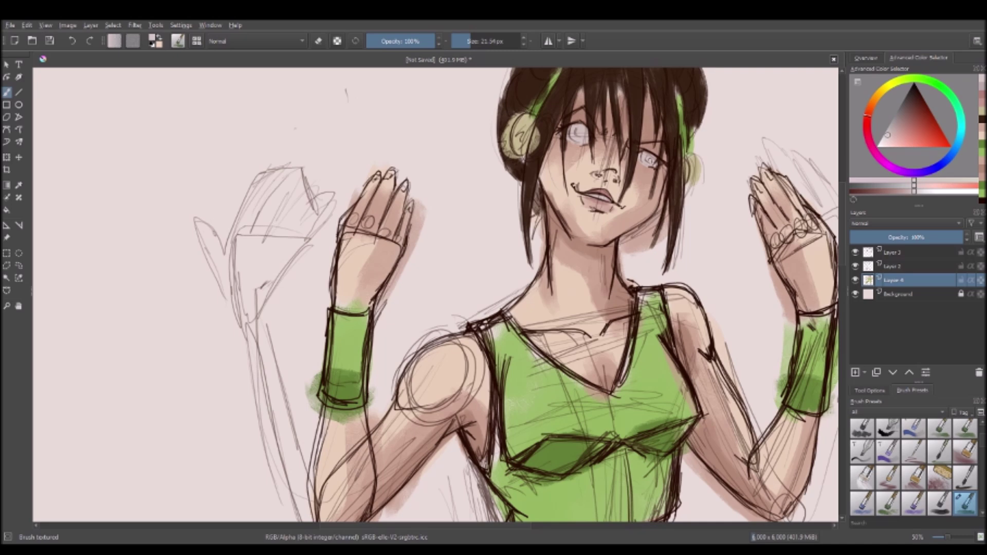
{"action": "key", "text": "k"}
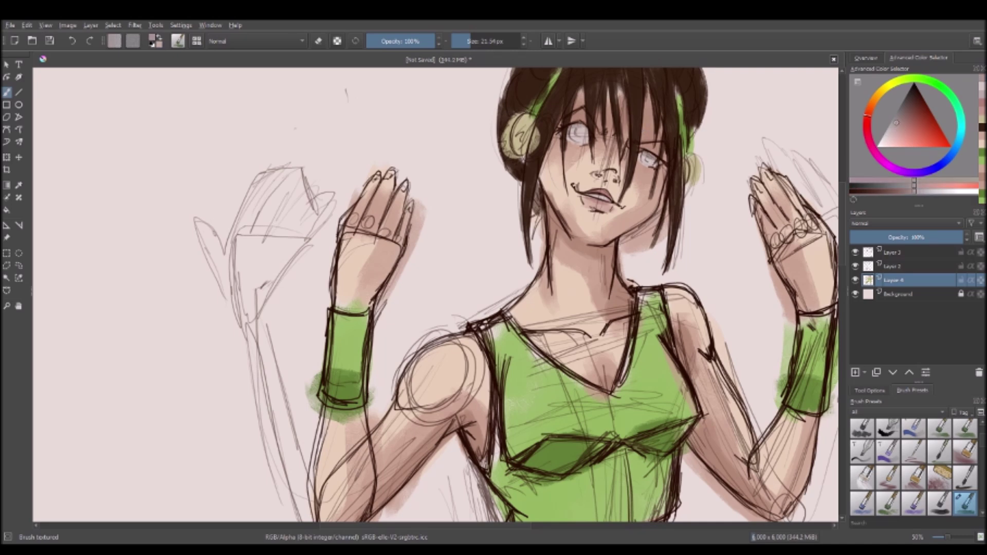
{"action": "left_click", "coordinate": [908, 102]}
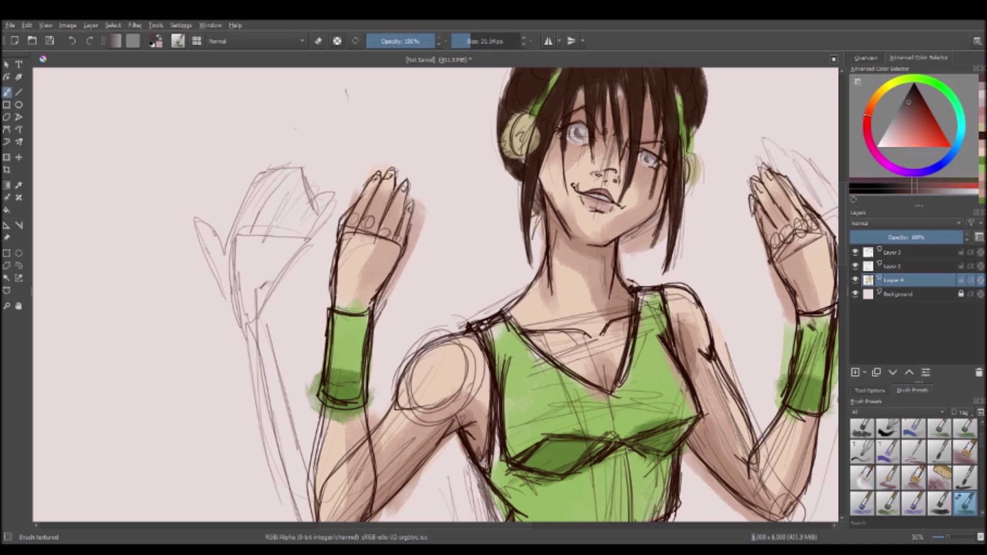
Step: Refine the grey irises and darker pupils of both eyes, and resample the facial skin tone
{"action": "key", "text": "minus"}
{"action": "key", "text": "plus"}
{"action": "key", "text": "plus"}
{"action": "key", "text": "l"}
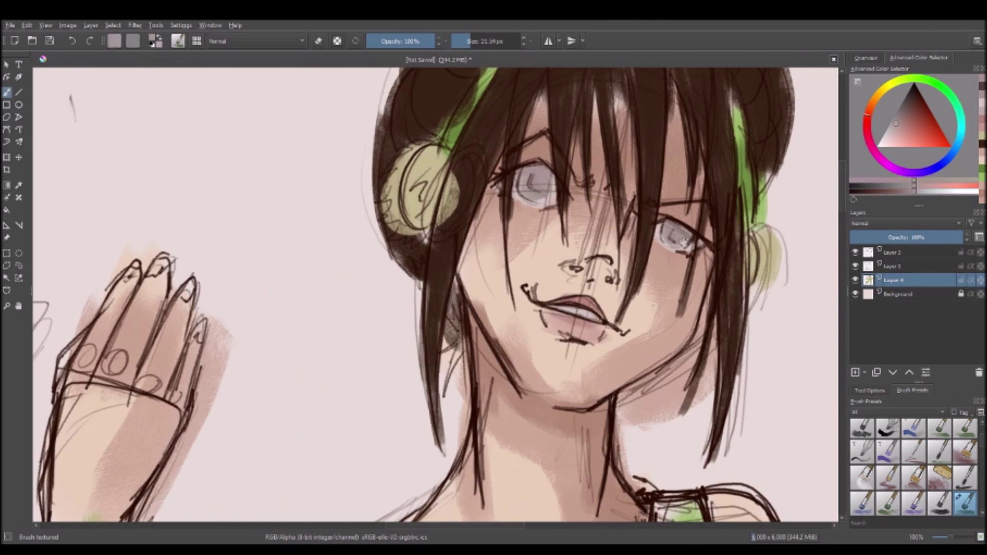
{"action": "left_click", "coordinate": [564, 178], "text": "ctrl"}
{"action": "left_click_drag", "start_coordinate": [566, 180], "coordinate": [576, 169]}
{"action": "left_click", "coordinate": [609, 244], "text": "ctrl"}
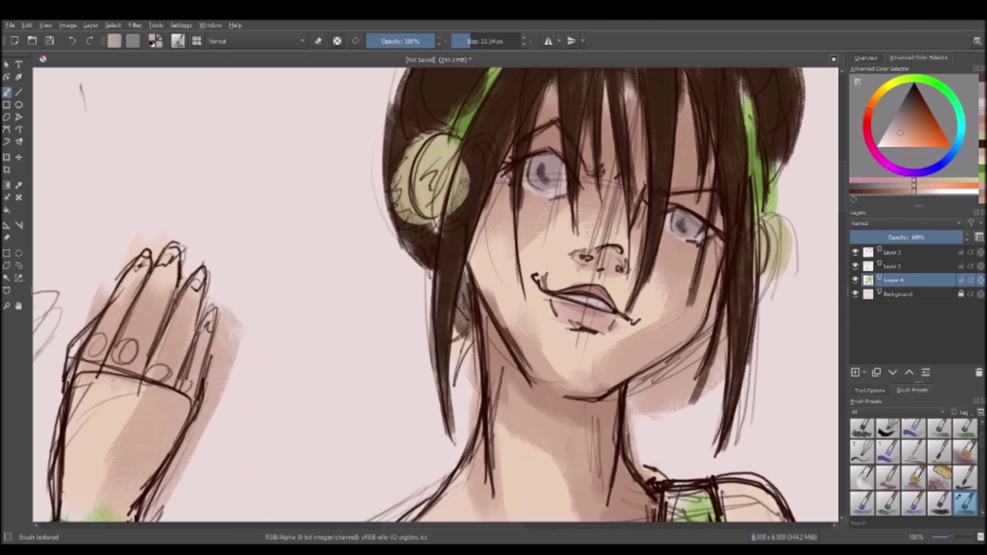
Step: Choose a darker orange-brown skin tone, enlarge the brush to about 63 px, and touch up the shading on the midriff around the navel
{"action": "key", "text": "minus"}
{"action": "key", "text": "minus"}
{"action": "key", "text": "minus"}
{"action": "left_click", "coordinate": [900, 130]}
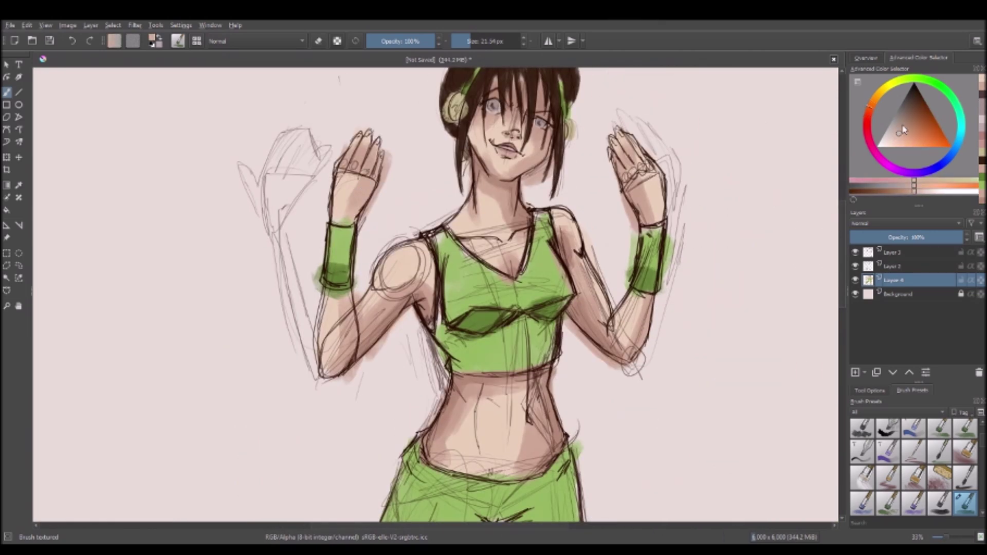
{"action": "left_click_drag", "start_coordinate": [900, 130], "coordinate": [907, 124]}
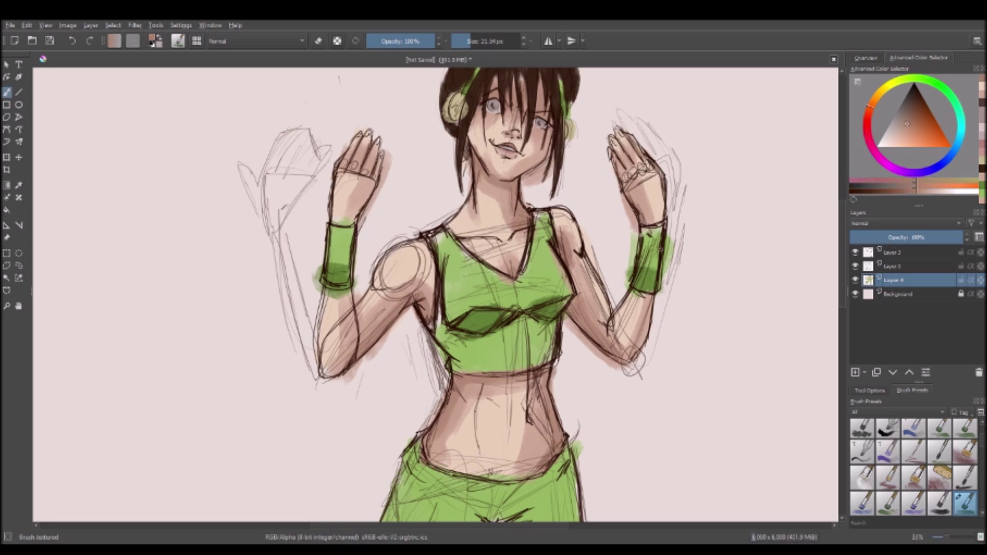
{"action": "left_click", "coordinate": [480, 41]}
{"action": "mouse_move", "coordinate": [462, 288]}
{"action": "left_mouse_down"}
{"action": "mouse_move", "coordinate": [509, 288]}
{"action": "mouse_move", "coordinate": [483, 219]}
{"action": "left_mouse_up"}
{"action": "scroll", "coordinate": [537, 400], "scroll_direction": "down", "scroll_amount": 3}
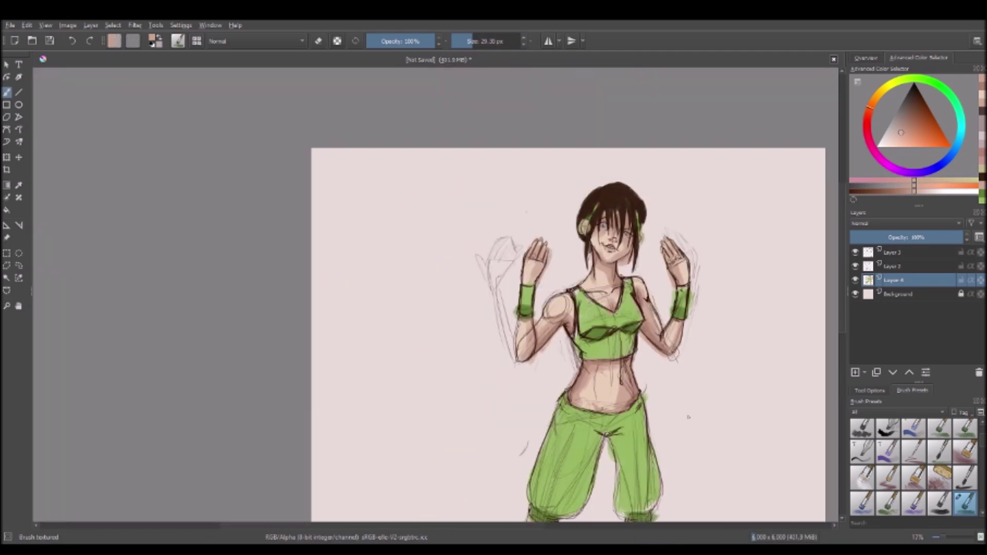
{"action": "scroll", "coordinate": [562, 374], "scroll_direction": "up", "scroll_amount": 2}
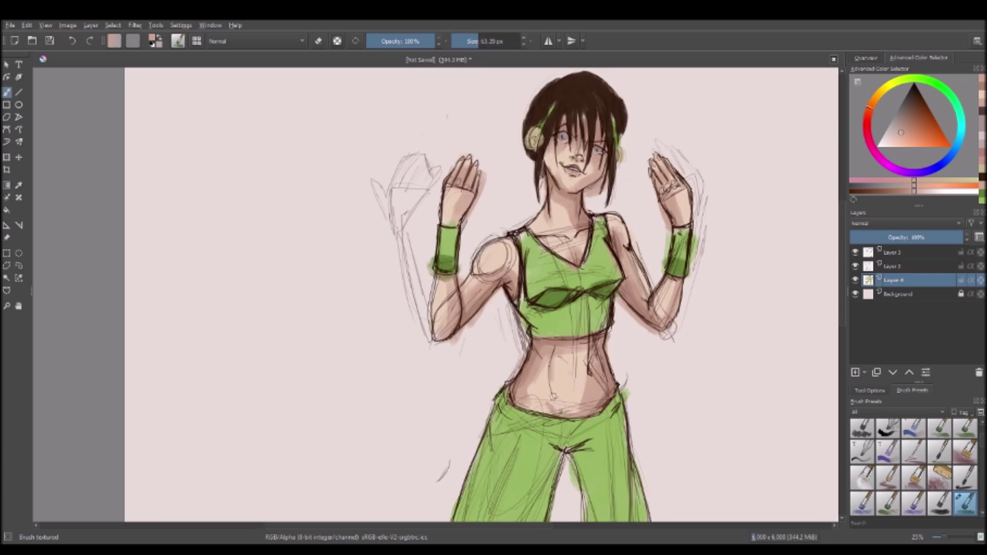
{"action": "left_click_drag", "start_coordinate": [581, 392], "coordinate": [596, 364]}
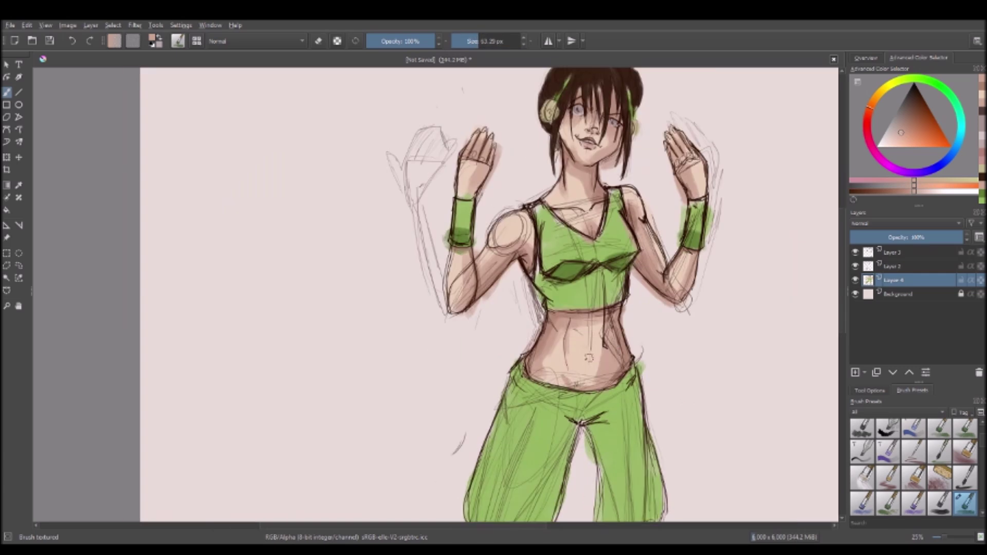
Step: Sample the pants' green, darken it, and shade the inner sides of both pant legs
{"action": "mouse_move", "coordinate": [592, 472]}
{"action": "left_mouse_down"}
{"action": "mouse_move", "coordinate": [581, 448]}
{"action": "mouse_move", "coordinate": [582, 260]}
{"action": "mouse_move", "coordinate": [593, 219]}
{"action": "left_mouse_up"}
{"action": "left_click", "coordinate": [582, 261], "text": "ctrl"}
{"action": "key", "text": "k"}
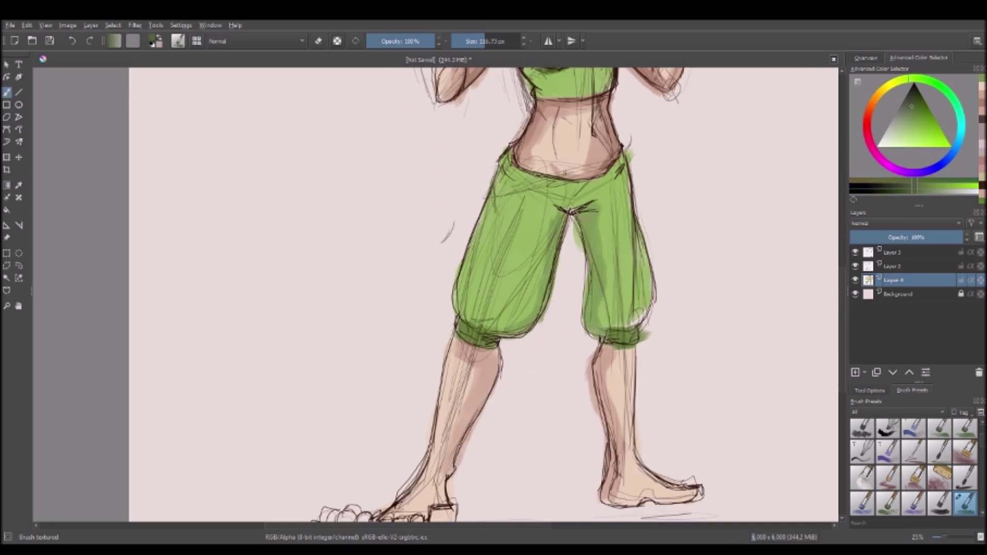
{"action": "scroll", "coordinate": [545, 273], "scroll_direction": "down", "scroll_amount": 1}
{"action": "scroll", "coordinate": [493, 234], "scroll_direction": "up", "scroll_amount": 2}
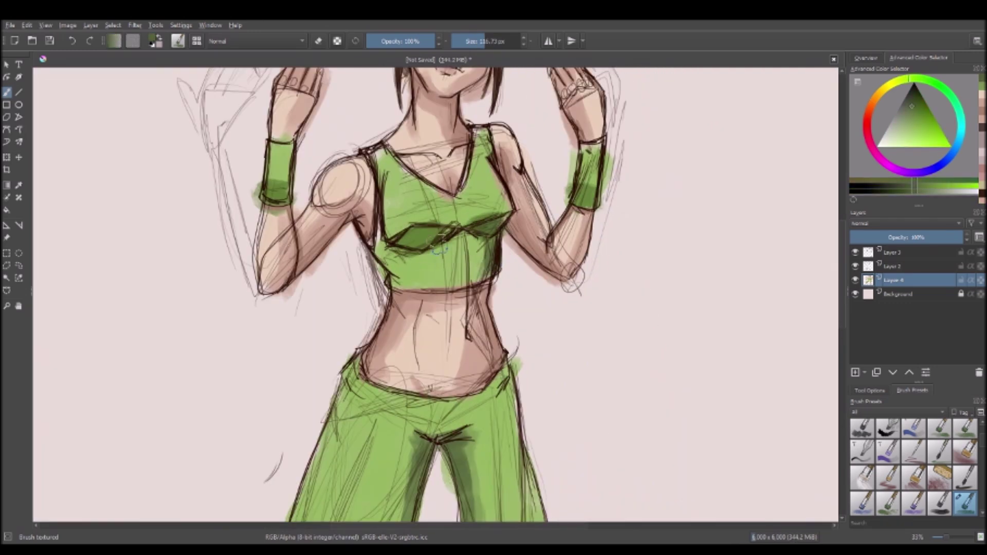
Step: Switch to a light yellow-green with a large brush and add highlights to both pant legs, the top and the wristbands
{"action": "key", "text": "l"}
{"action": "scroll", "coordinate": [617, 275], "scroll_direction": "down", "scroll_amount": 5}
{"action": "left_click_drag", "start_coordinate": [329, 281], "coordinate": [349, 280]}
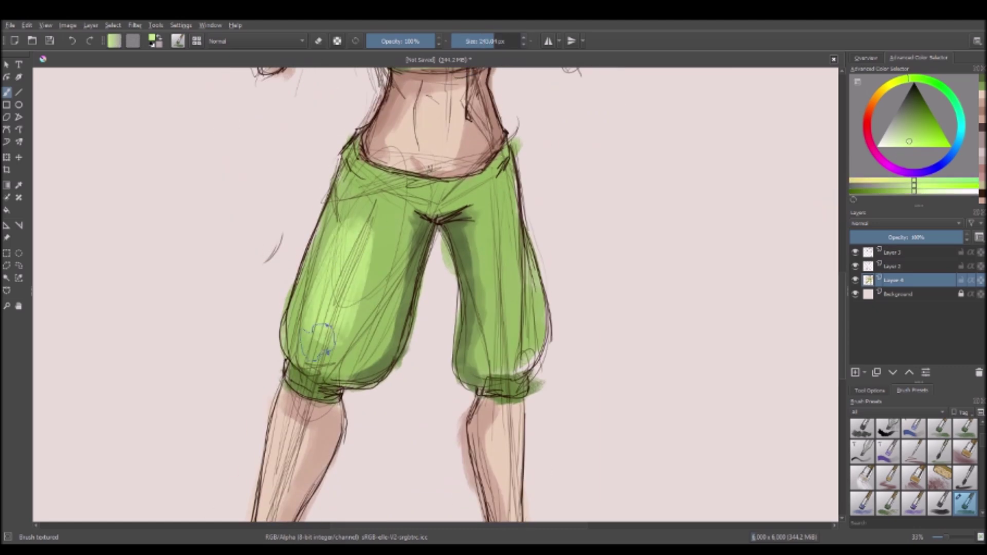
{"action": "scroll", "coordinate": [348, 280], "scroll_direction": "down", "scroll_amount": 2}
{"action": "scroll", "coordinate": [351, 190], "scroll_direction": "up", "scroll_amount": 1}
{"action": "mouse_move", "coordinate": [351, 190]}
{"action": "left_mouse_down"}
{"action": "mouse_move", "coordinate": [332, 190]}
{"action": "mouse_move", "coordinate": [406, 193]}
{"action": "left_mouse_up"}
{"action": "left_click_drag", "start_coordinate": [257, 174], "coordinate": [263, 157]}
{"action": "scroll", "coordinate": [370, 293], "scroll_direction": "down", "scroll_amount": 3}
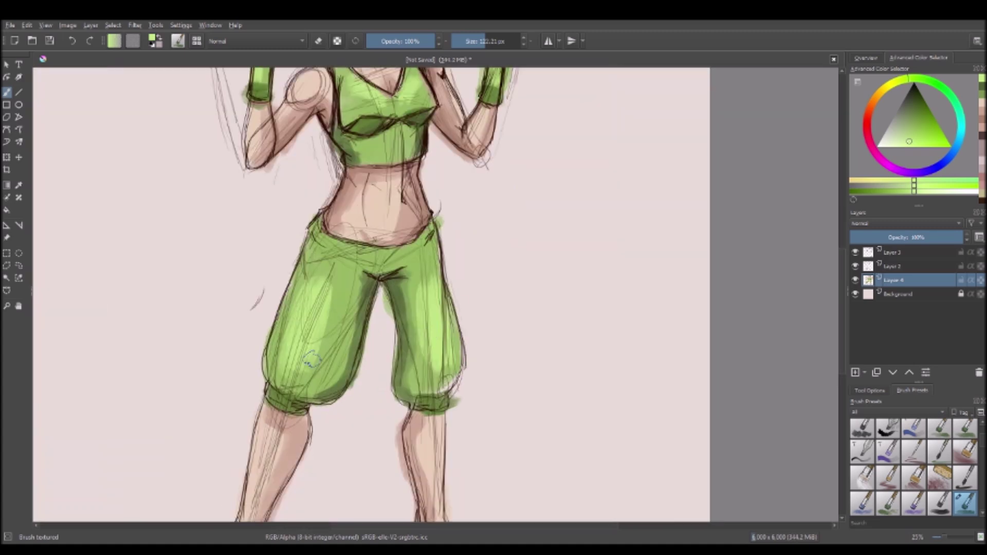
Step: Shade the lower part of the top, the pants' cuffs and the wristbands with darker greens
{"action": "scroll", "coordinate": [370, 293], "scroll_direction": "up", "scroll_amount": 1}
{"action": "scroll", "coordinate": [844, 261], "scroll_direction": "up", "scroll_amount": 2}
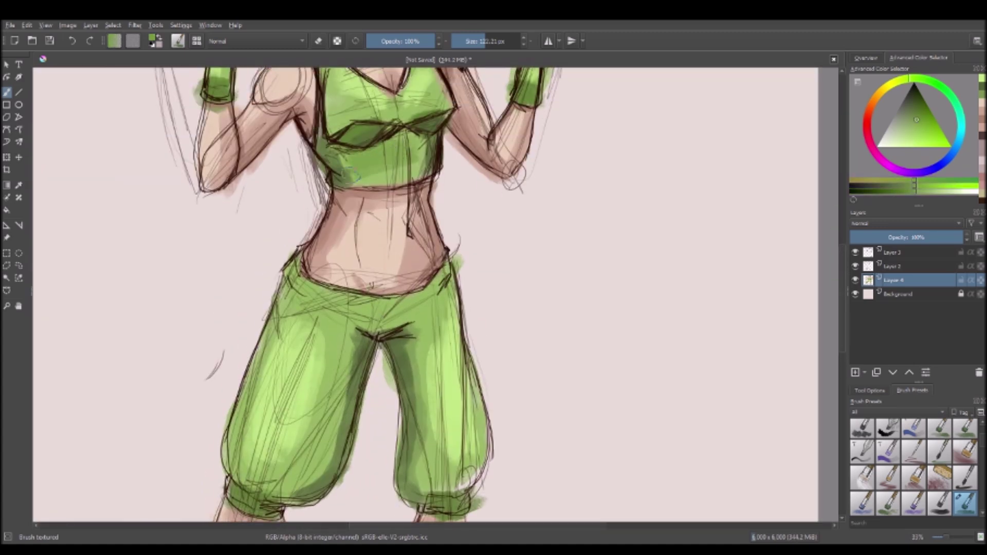
{"action": "scroll", "coordinate": [510, 397], "scroll_direction": "down", "scroll_amount": 2}
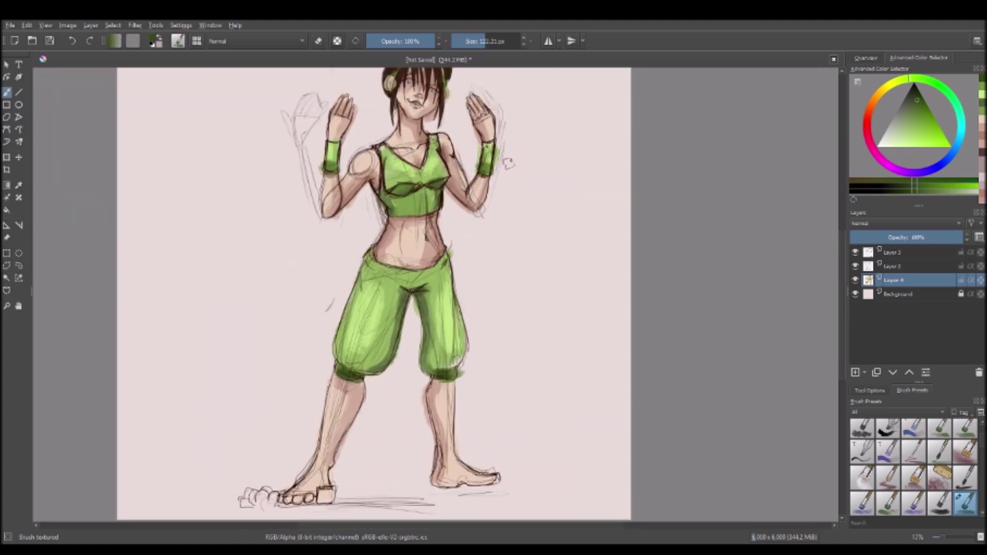
Step: Sample the hair colour, lighten it to a warmer brown, and paint highlights over the crown of the hair
{"action": "scroll", "coordinate": [411, 103], "scroll_direction": "up", "scroll_amount": 4}
{"action": "left_click", "coordinate": [418, 99], "text": "ctrl"}
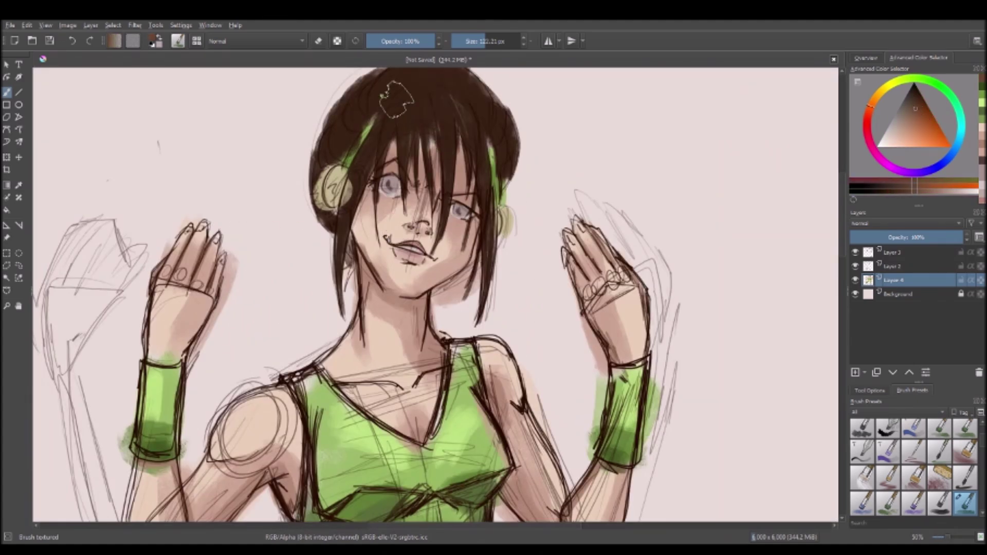
{"action": "scroll", "coordinate": [617, 247], "scroll_direction": "down", "scroll_amount": 4}
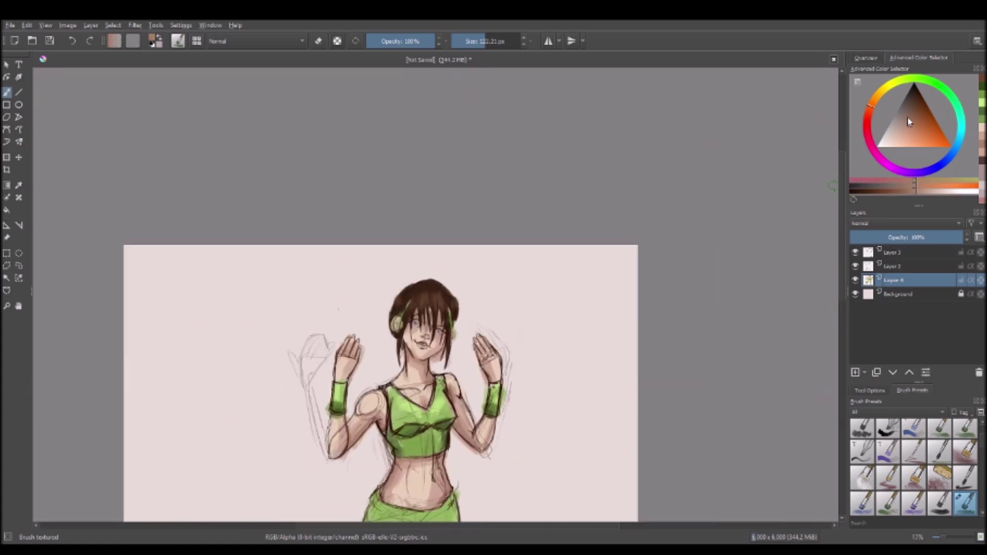
{"action": "scroll", "coordinate": [435, 321], "scroll_direction": "up", "scroll_amount": 3}
{"action": "scroll", "coordinate": [793, 286], "scroll_direction": "down", "scroll_amount": 3}
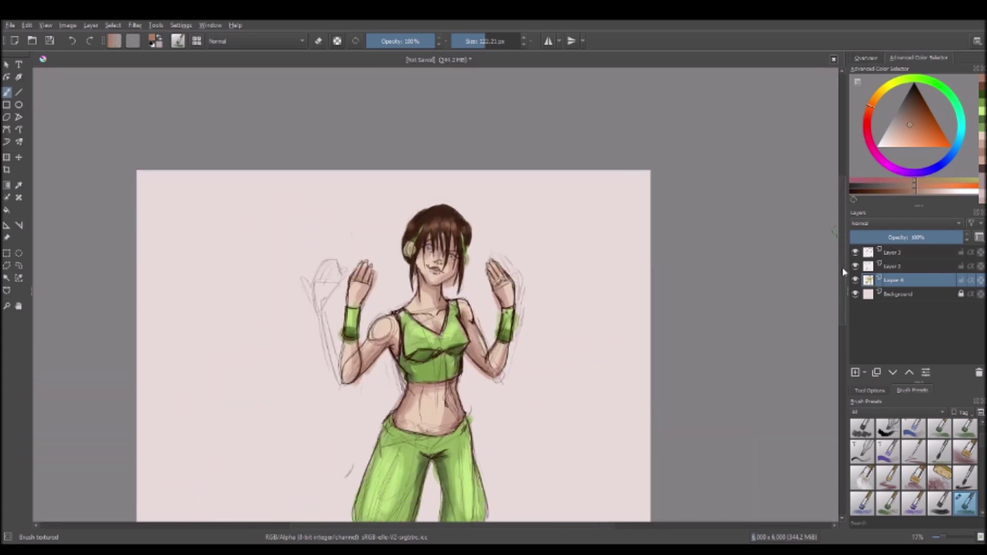
Step: Reduce the brush to about 47 px and deepen the skin shadows on the legs and arms with a darker reddish brown
{"action": "scroll", "coordinate": [393, 295], "scroll_direction": "down", "scroll_amount": 3}
{"action": "key", "text": "bracketleft"}
{"action": "key", "text": "bracketleft"}
{"action": "key", "text": "bracketleft"}
{"action": "key", "text": "bracketleft"}
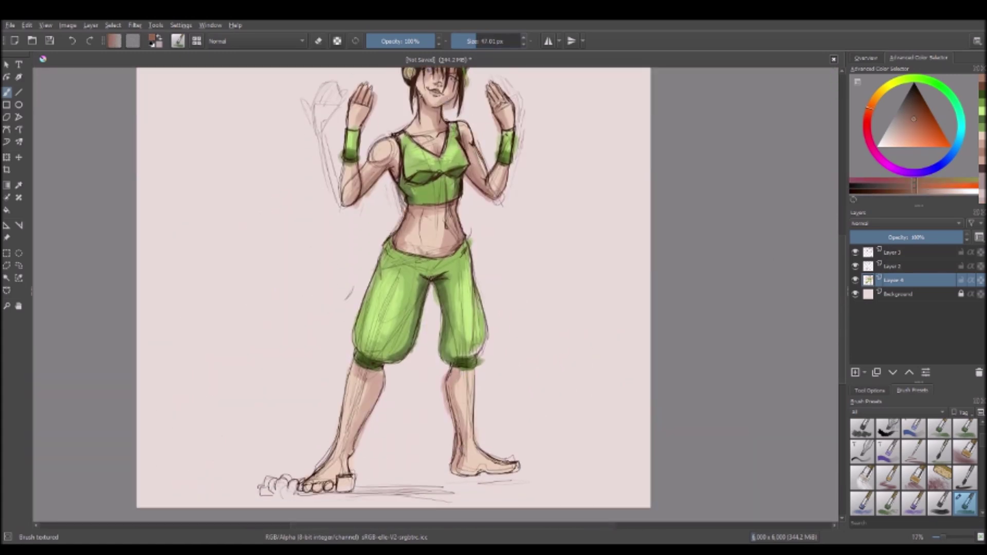
{"action": "scroll", "coordinate": [434, 107], "scroll_direction": "up", "scroll_amount": 3}
{"action": "scroll", "coordinate": [804, 308], "scroll_direction": "down", "scroll_amount": 2}
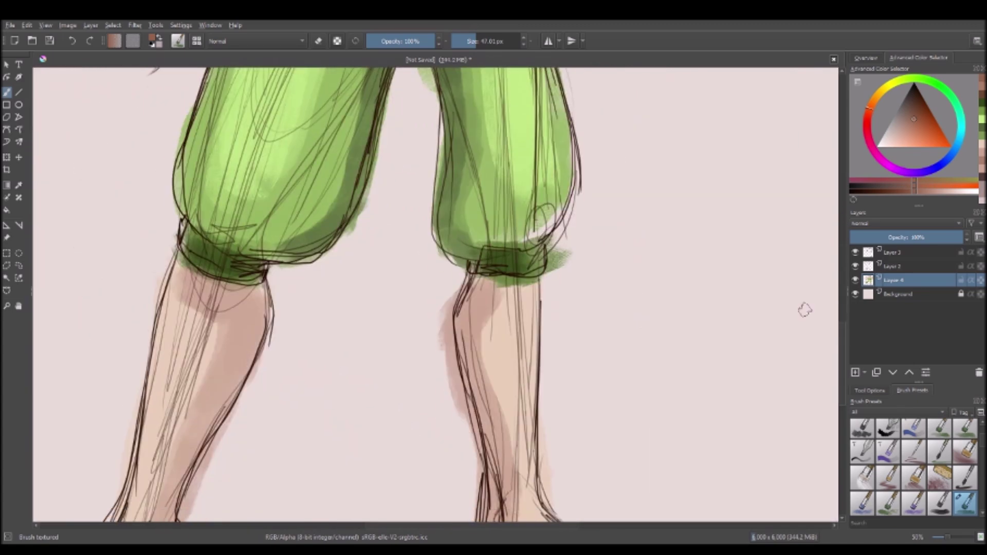
{"action": "scroll", "coordinate": [246, 383], "scroll_direction": "up", "scroll_amount": 1}
{"action": "scroll", "coordinate": [245, 383], "scroll_direction": "up", "scroll_amount": 5}
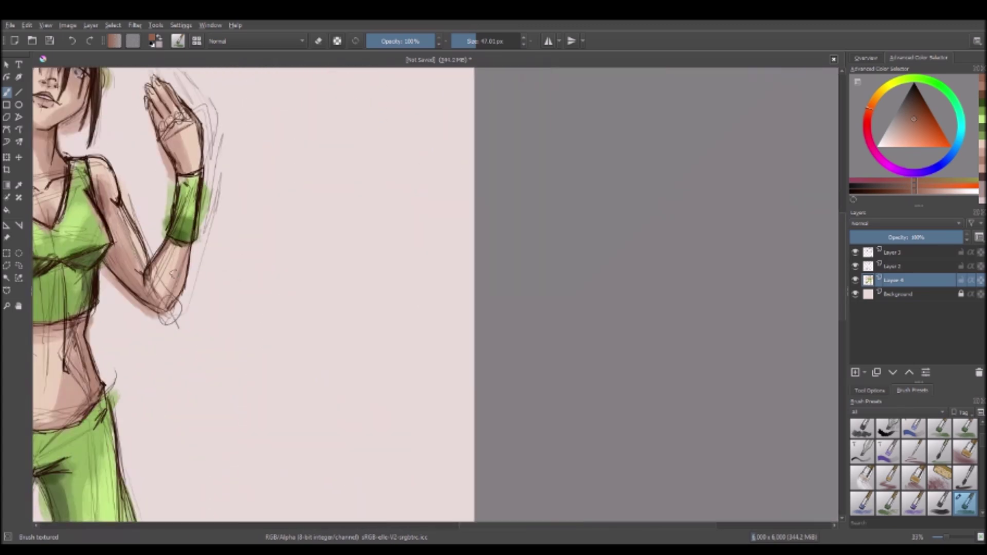
{"action": "scroll", "coordinate": [501, 515], "scroll_direction": "down", "scroll_amount": 6}
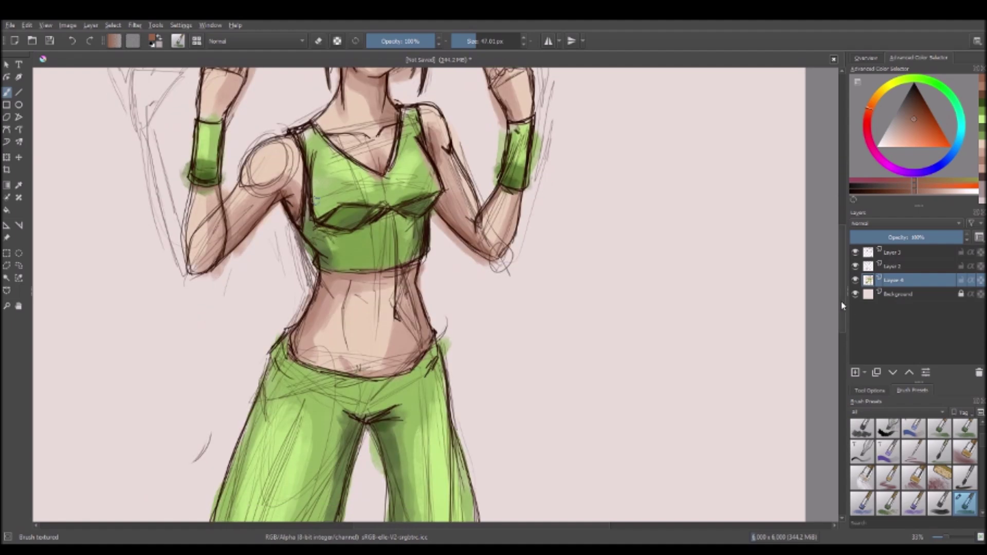
Step: Set the brush to about 75 px and strengthen the reddish-brown shading along the waist, lower legs and feet
{"action": "left_click_drag", "start_coordinate": [208, 364], "coordinate": [98, 363]}
{"action": "left_click_drag", "start_coordinate": [411, 328], "coordinate": [535, 326]}
{"action": "scroll", "coordinate": [492, 356], "scroll_direction": "down", "scroll_amount": 2}
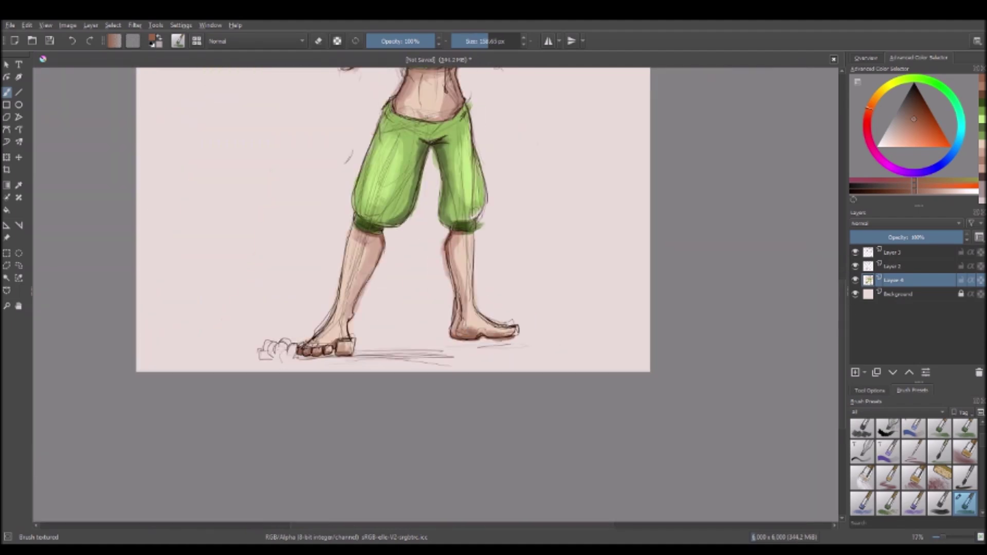
{"action": "scroll", "coordinate": [457, 333], "scroll_direction": "down", "scroll_amount": 1}
{"action": "scroll", "coordinate": [456, 333], "scroll_direction": "up", "scroll_amount": 1}
{"action": "left_click_drag", "start_coordinate": [429, 214], "coordinate": [367, 227]}
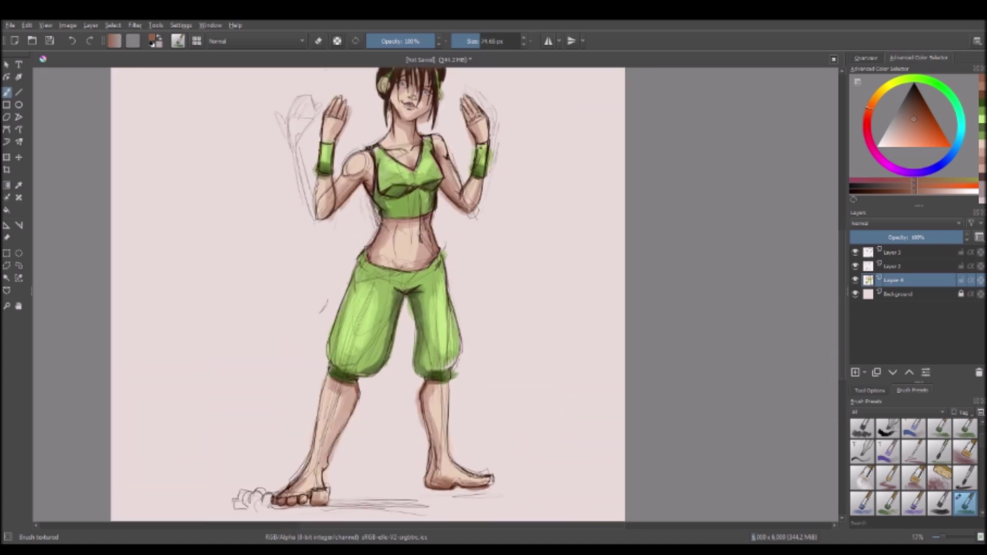
Step: Sample a pale skin tone, reduce the brush to about 33 px, and add light highlights to the skin
{"action": "left_click", "coordinate": [368, 221], "text": "ctrl"}
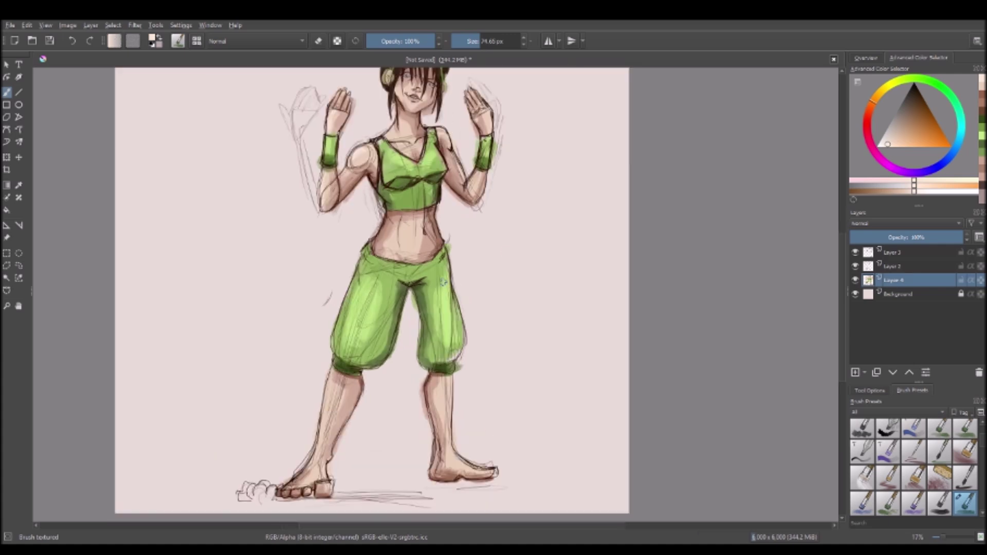
{"action": "scroll", "coordinate": [452, 57], "scroll_direction": "up", "scroll_amount": 4}
{"action": "scroll", "coordinate": [546, 198], "scroll_direction": "down", "scroll_amount": 4}
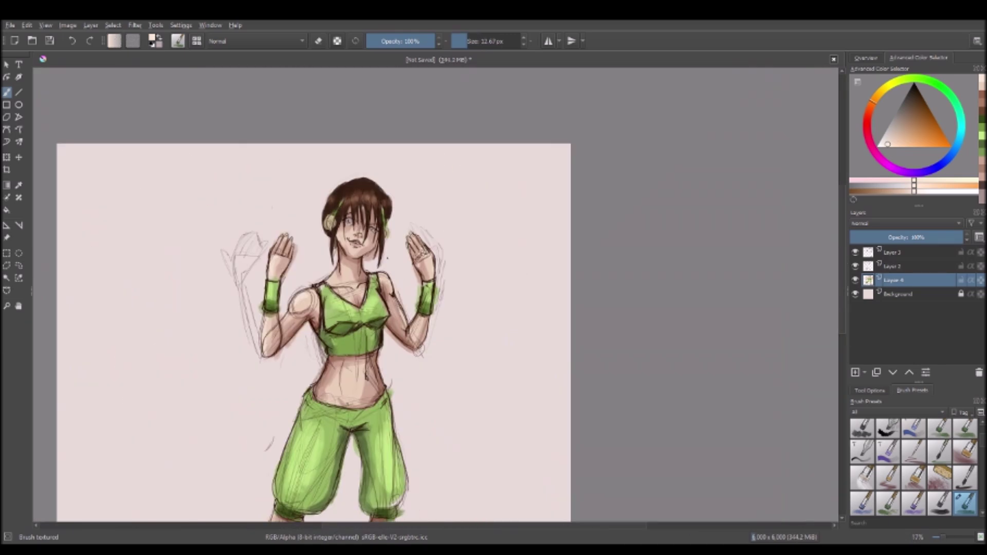
{"action": "scroll", "coordinate": [545, 222], "scroll_direction": "up", "scroll_amount": 4}
{"action": "scroll", "coordinate": [397, 285], "scroll_direction": "down", "scroll_amount": 4}
{"action": "scroll", "coordinate": [397, 285], "scroll_direction": "down", "scroll_amount": 3}
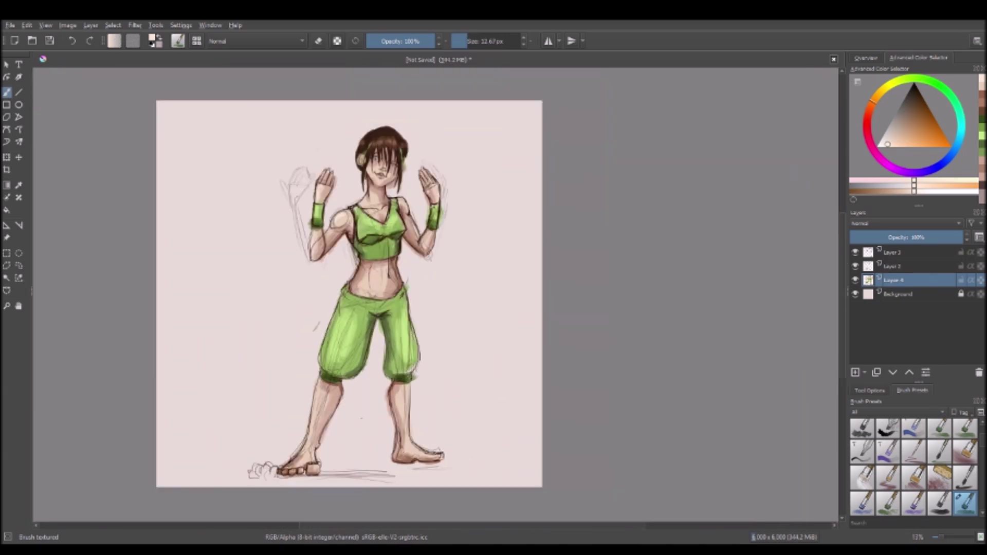
{"action": "scroll", "coordinate": [397, 285], "scroll_direction": "up", "scroll_amount": 1}
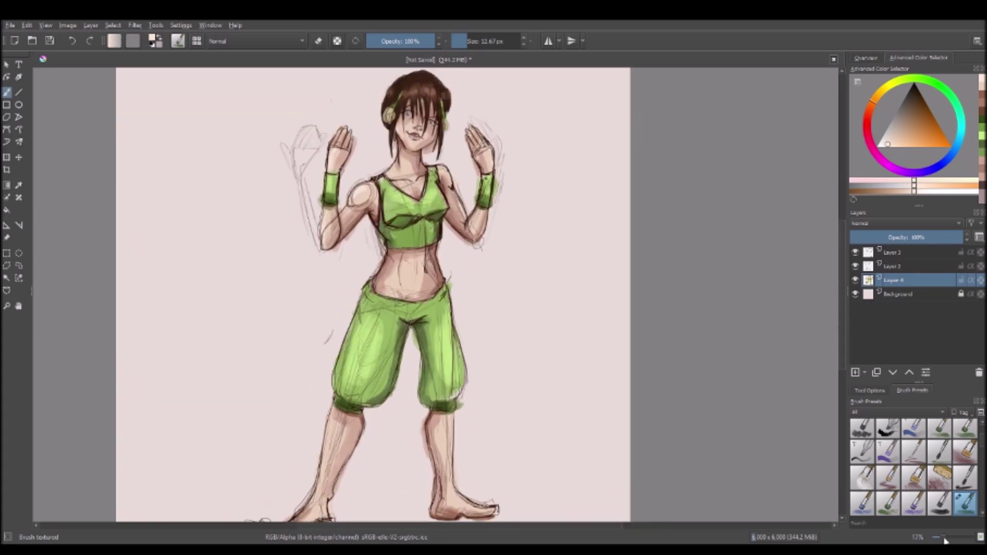
{"action": "scroll", "coordinate": [372, 296], "scroll_direction": "down", "scroll_amount": 3}
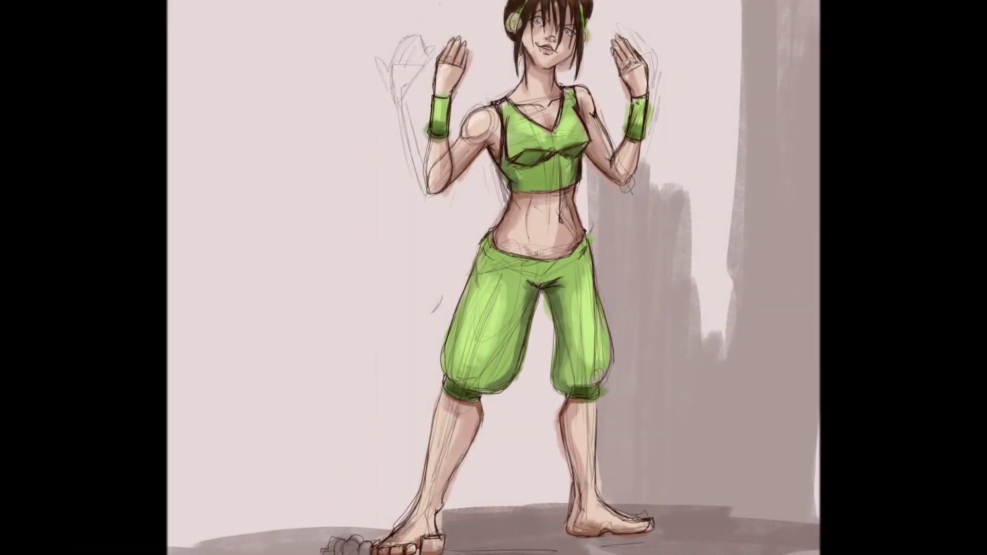